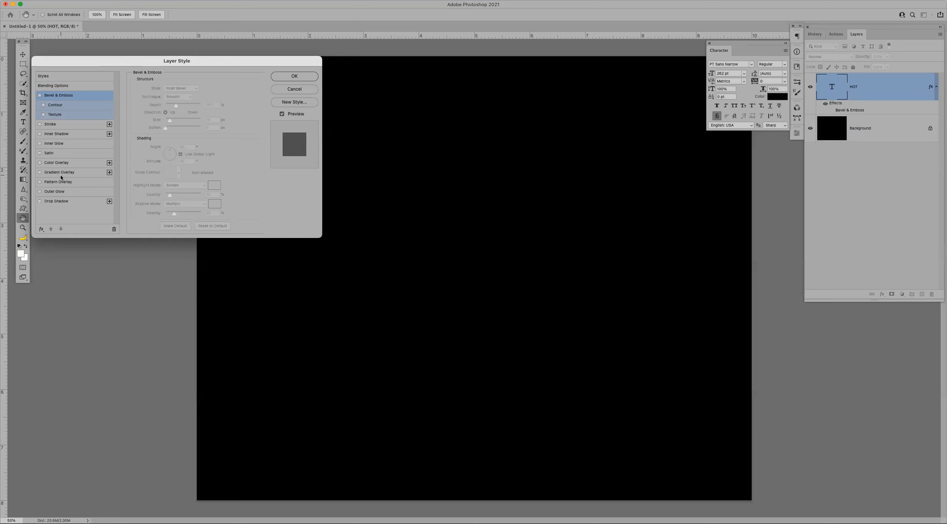
Add an inner glow to the HOT text layer and set its colour to orange #f99f02.
{"action": "left_click", "coordinate": [60, 143]}
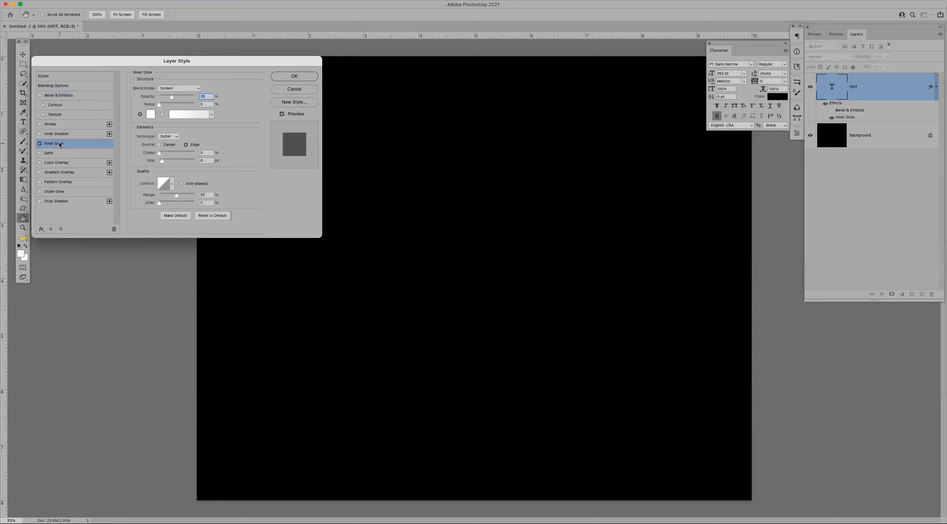
{"action": "left_click", "coordinate": [150, 115]}
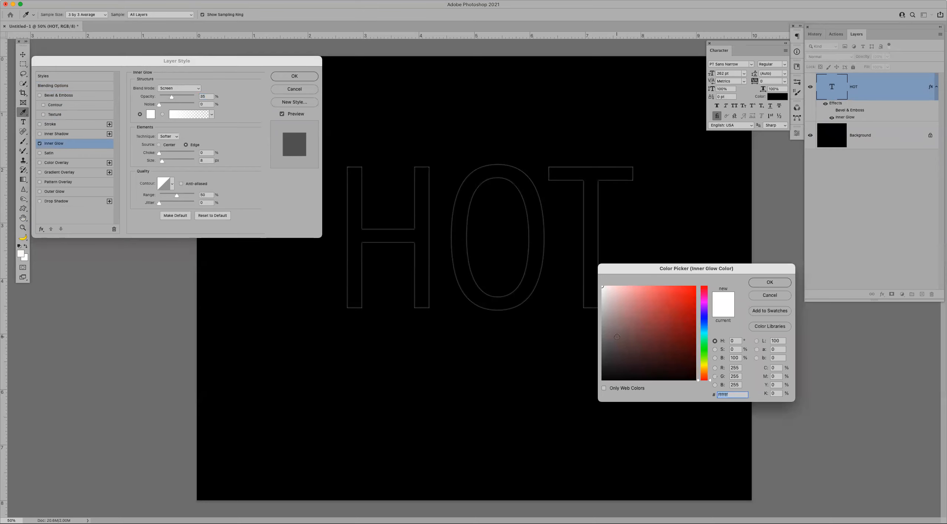
{"action": "left_click", "coordinate": [708, 368]}
{"action": "left_click_drag", "start_coordinate": [708, 368], "coordinate": [708, 370]}
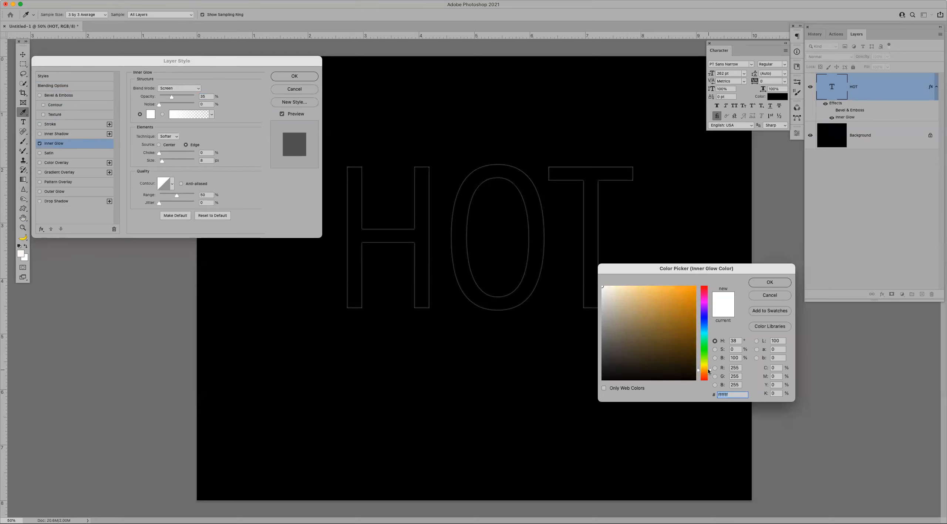
{"action": "left_click", "coordinate": [696, 288]}
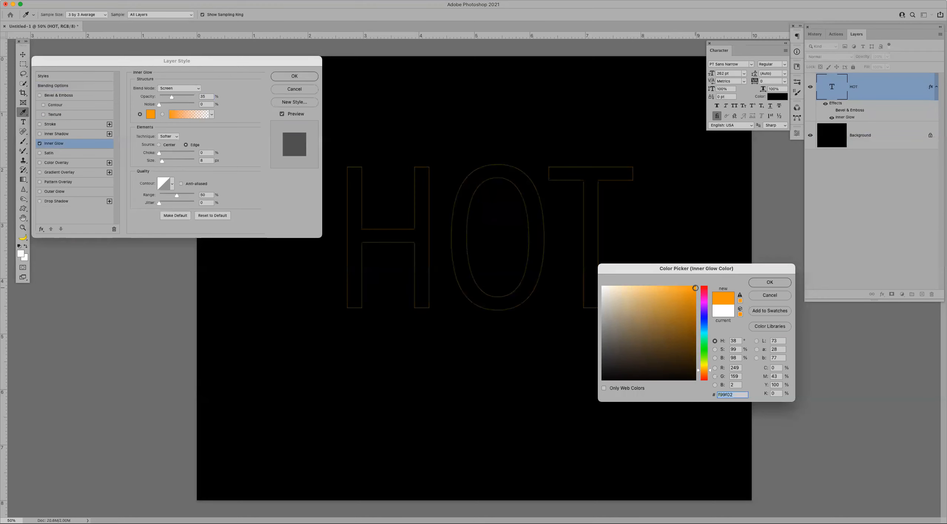
{"action": "left_click", "coordinate": [769, 282]}
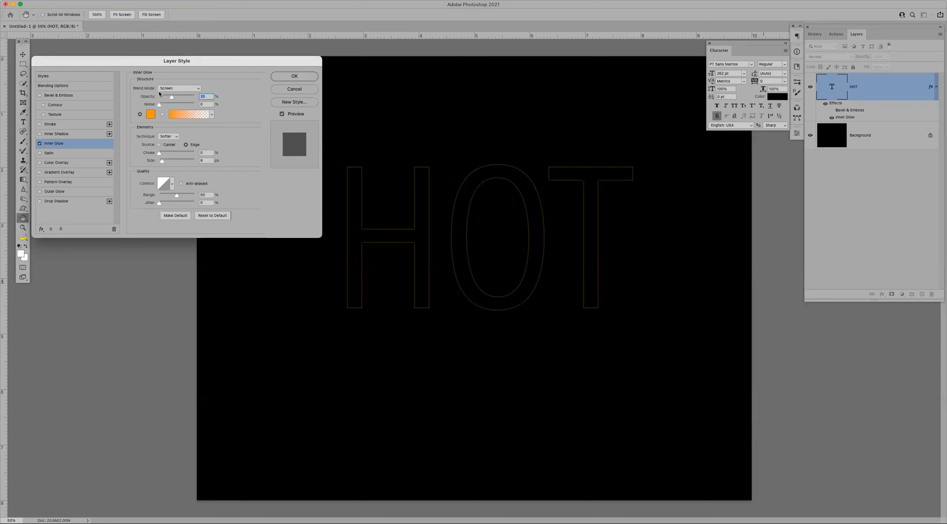
Set the inner glow to 100% opacity, 100% noise, about 36% choke and 10 px size, and apply the layer style.
{"action": "left_click_drag", "start_coordinate": [174, 98], "coordinate": [180, 96]}
{"action": "left_click", "coordinate": [170, 104]}
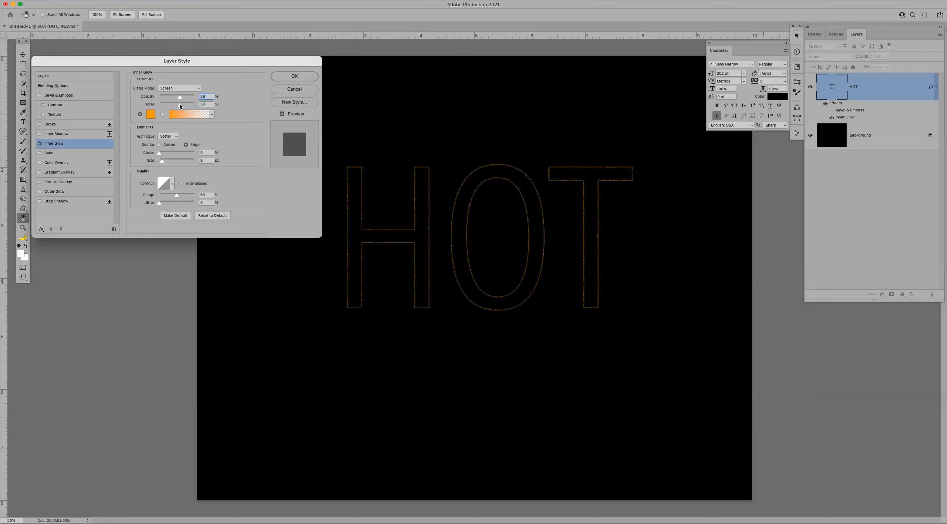
{"action": "left_click_drag", "start_coordinate": [177, 160], "coordinate": [165, 161]}
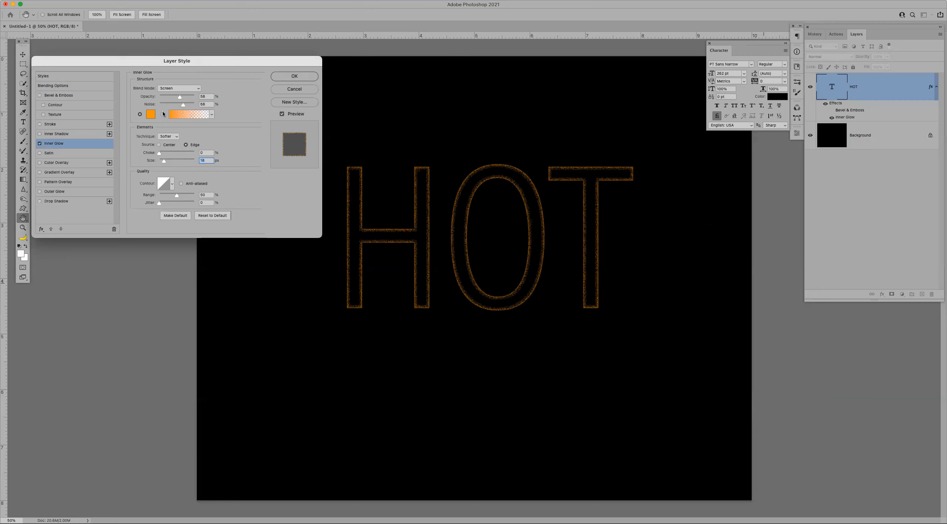
{"action": "left_click", "coordinate": [175, 104]}
{"action": "mouse_move", "coordinate": [182, 98]}
{"action": "left_mouse_down"}
{"action": "mouse_move", "coordinate": [197, 96]}
{"action": "mouse_move", "coordinate": [161, 105]}
{"action": "mouse_move", "coordinate": [187, 107]}
{"action": "left_mouse_up"}
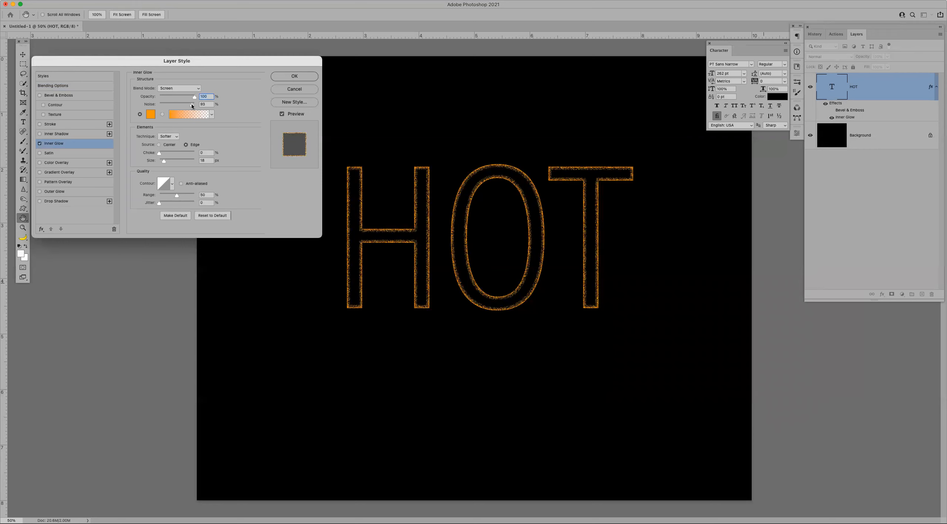
{"action": "left_click_drag", "start_coordinate": [192, 105], "coordinate": [160, 104]}
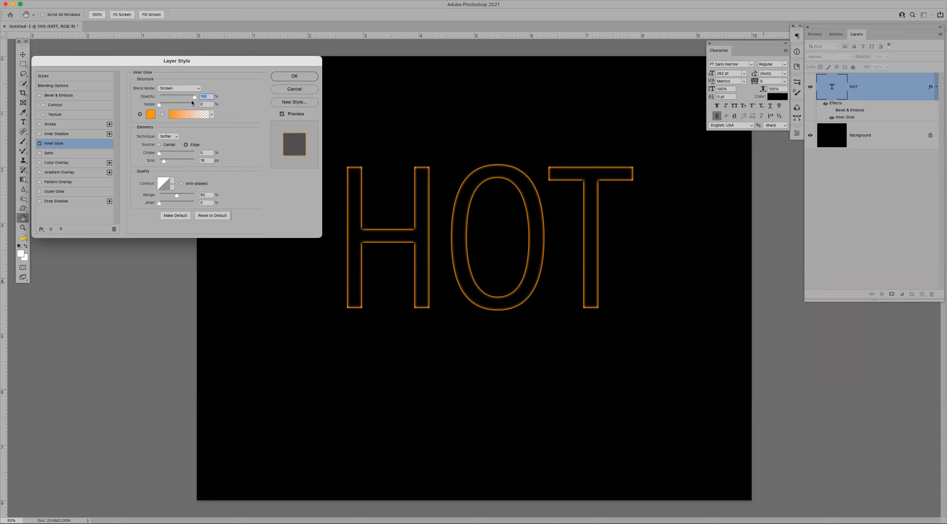
{"action": "mouse_move", "coordinate": [163, 153]}
{"action": "left_mouse_down"}
{"action": "mouse_move", "coordinate": [194, 152]}
{"action": "mouse_move", "coordinate": [172, 148]}
{"action": "mouse_move", "coordinate": [164, 161]}
{"action": "left_mouse_up"}
{"action": "left_click_drag", "start_coordinate": [160, 105], "coordinate": [197, 107]}
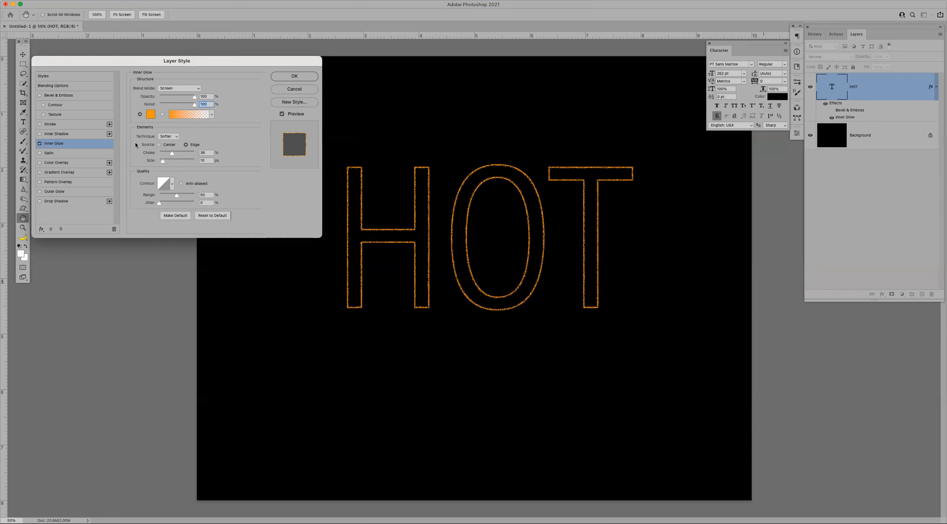
{"action": "left_click", "coordinate": [279, 80]}
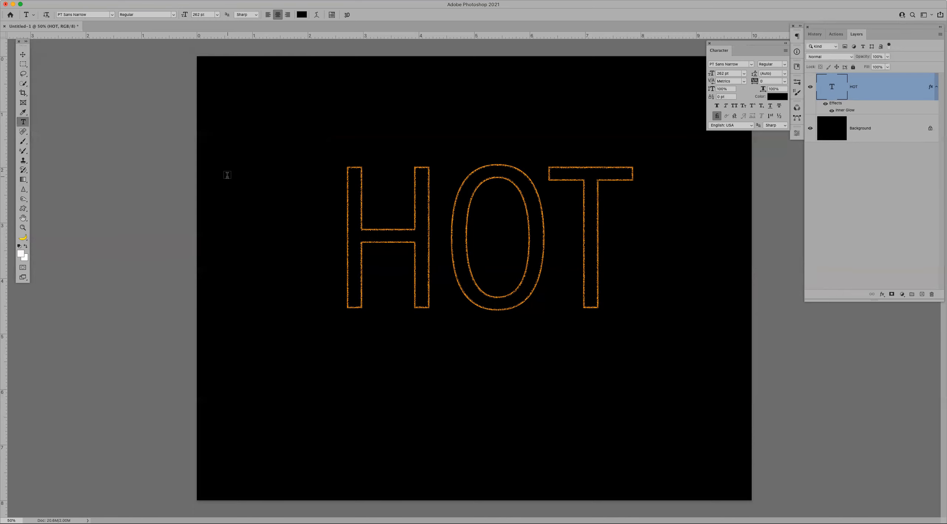
Add a drop shadow to the HOT layer and sample its colour #bf7a01 from the orange outline of the letters.
{"action": "double_click", "coordinate": [872, 98]}
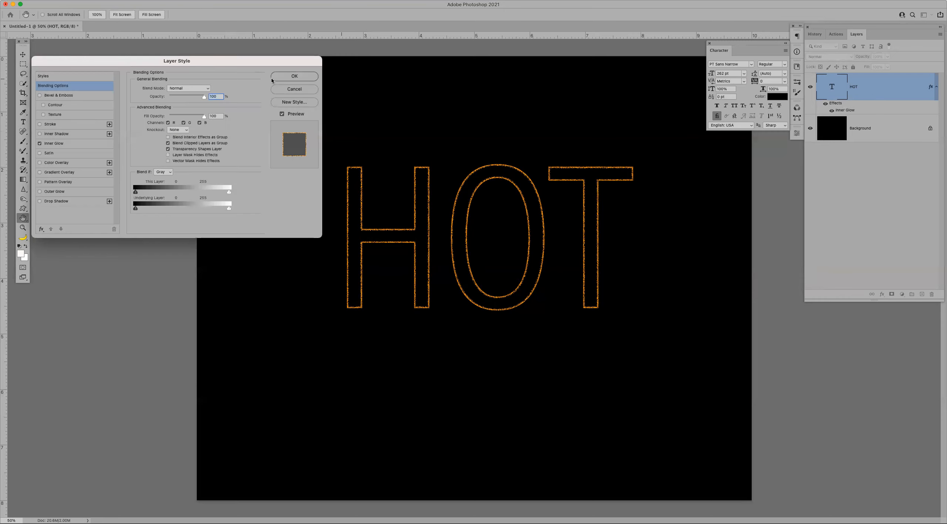
{"action": "left_click", "coordinate": [56, 201]}
{"action": "left_click", "coordinate": [208, 89]}
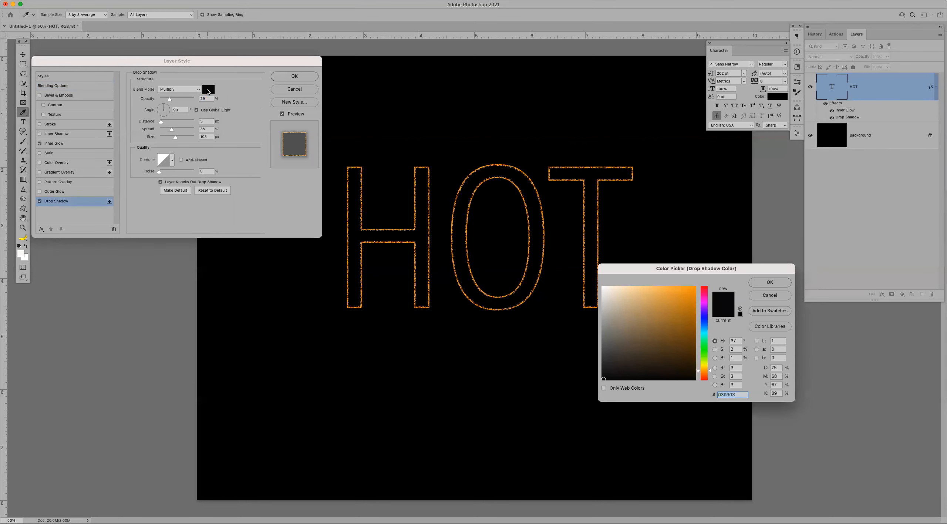
{"action": "left_click", "coordinate": [517, 184]}
{"action": "left_click", "coordinate": [518, 184]}
{"action": "left_click", "coordinate": [517, 184]}
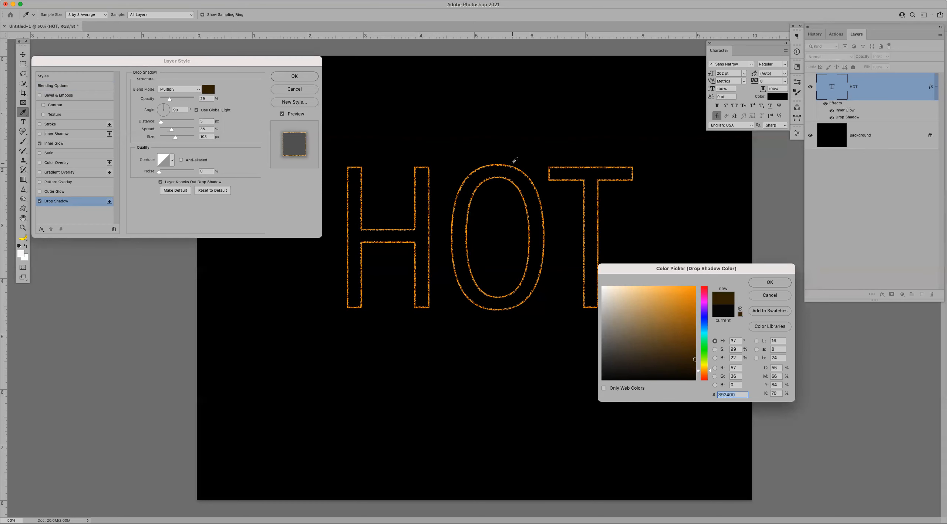
{"action": "key", "text": "super+equal"}
{"action": "key", "text": "super+equal"}
{"action": "key", "text": "super+equal"}
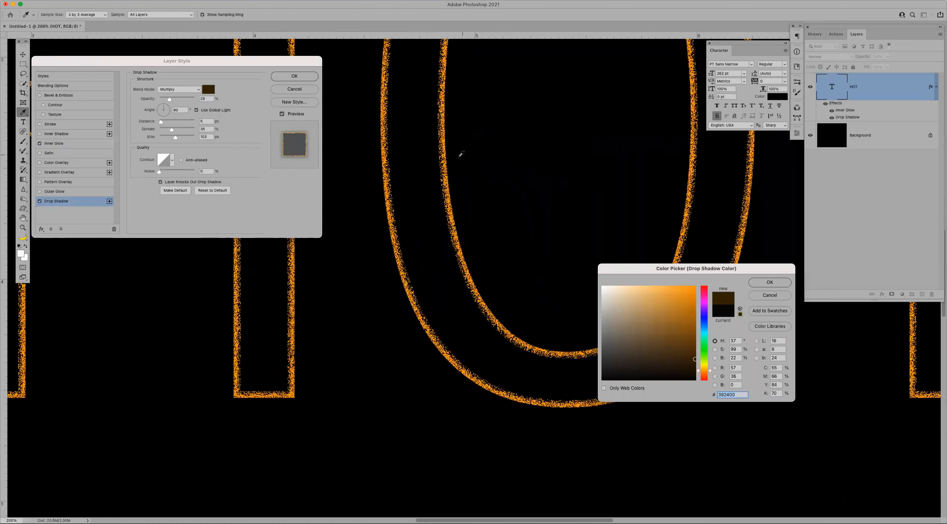
{"action": "left_click", "coordinate": [444, 140]}
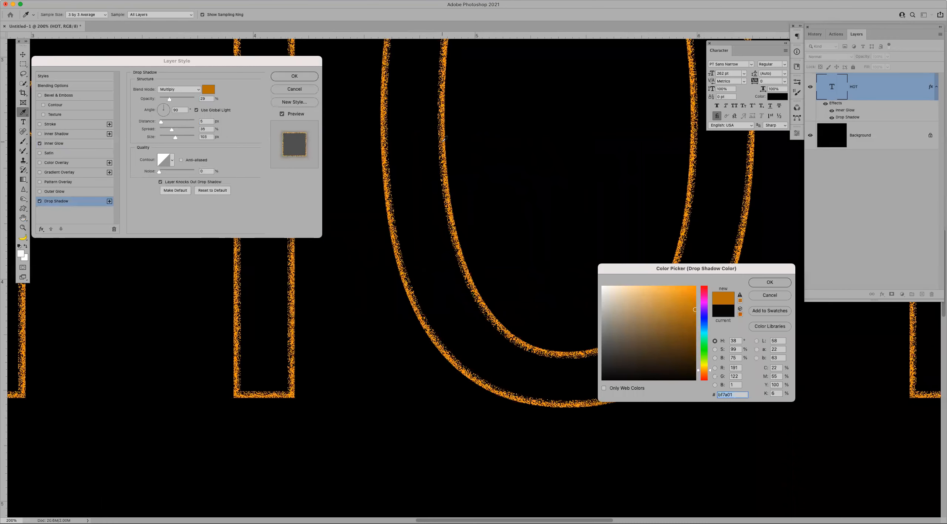
{"action": "left_click", "coordinate": [769, 281]}
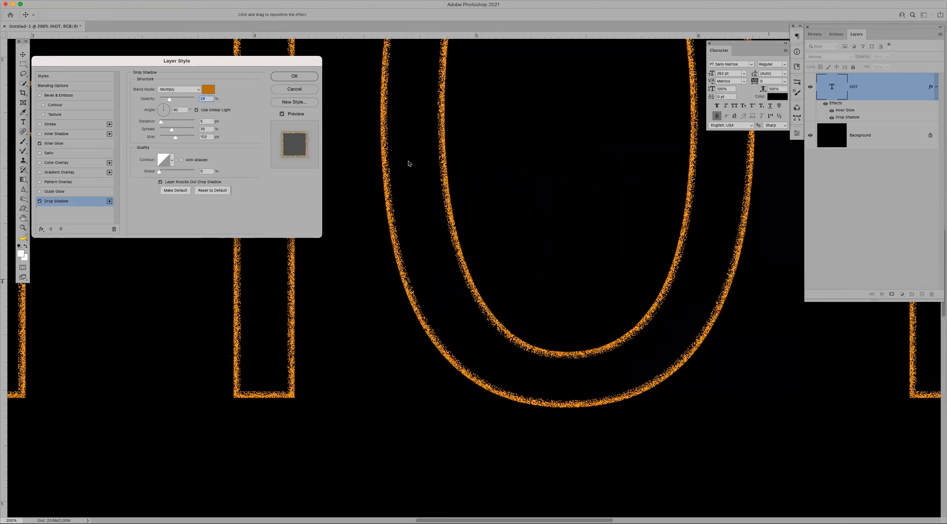
Change the drop shadow colour to a brighter, fully saturated orange.
{"action": "key", "text": "super+minus"}
{"action": "key", "text": "super+minus"}
{"action": "key", "text": "super+minus"}
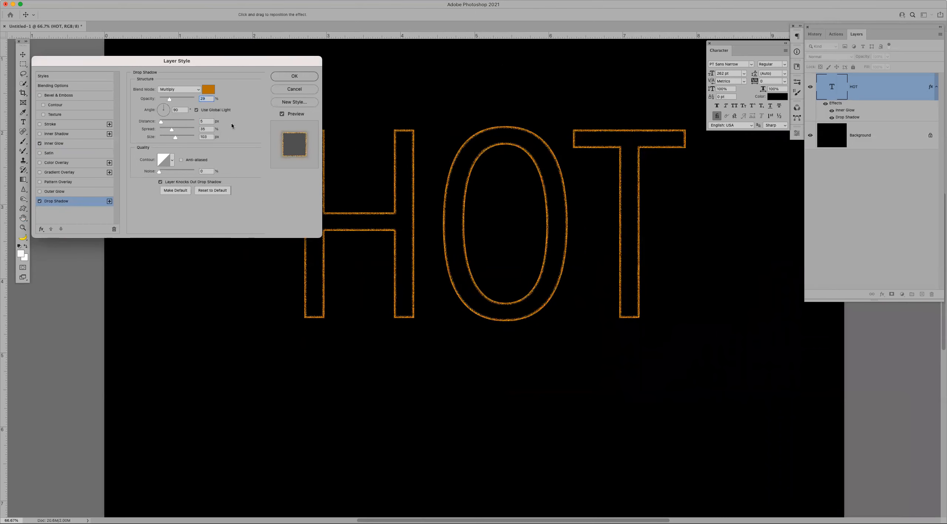
{"action": "left_click", "coordinate": [214, 92]}
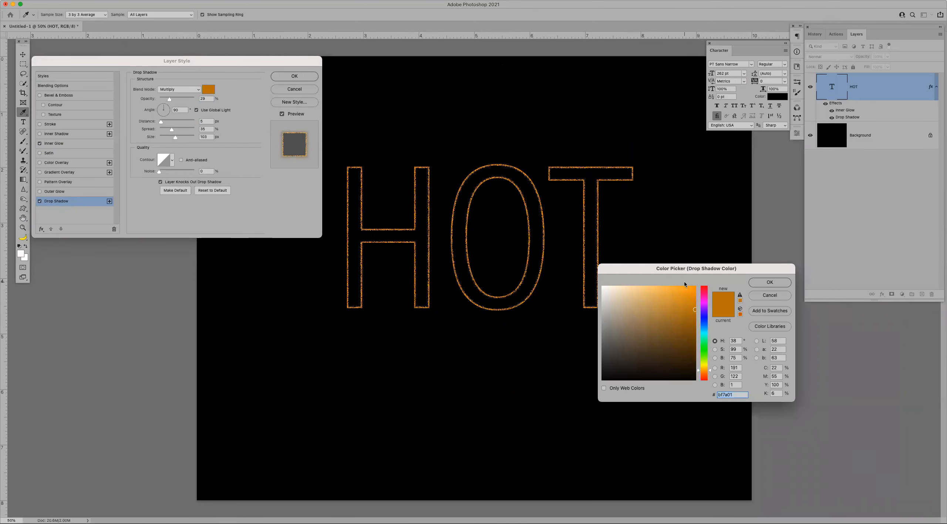
{"action": "left_click", "coordinate": [695, 290]}
{"action": "left_click", "coordinate": [759, 285]}
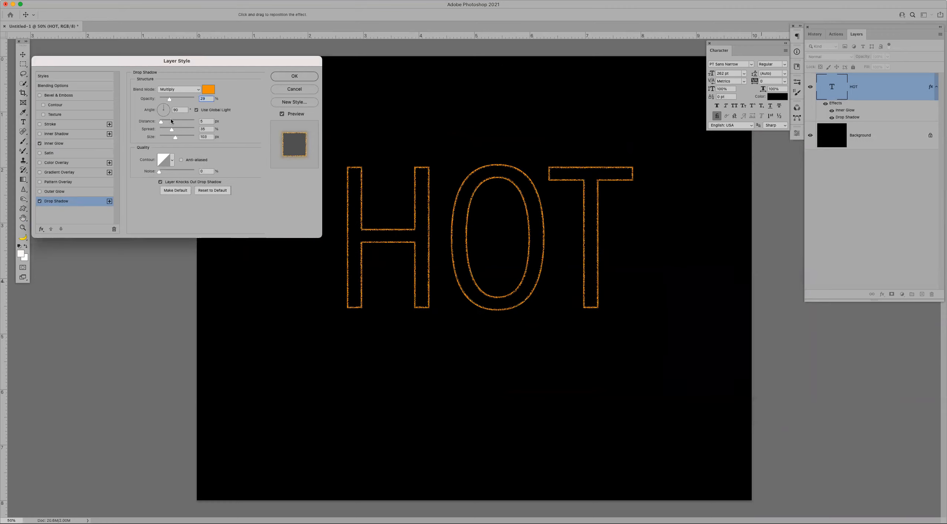
Set the drop shadow's blend mode to Screen, increase its distance and angle it so the shadow falls below the letters.
{"action": "left_click_drag", "start_coordinate": [171, 120], "coordinate": [177, 122]}
{"action": "left_click_drag", "start_coordinate": [163, 110], "coordinate": [174, 110]}
{"action": "left_click", "coordinate": [197, 90]}
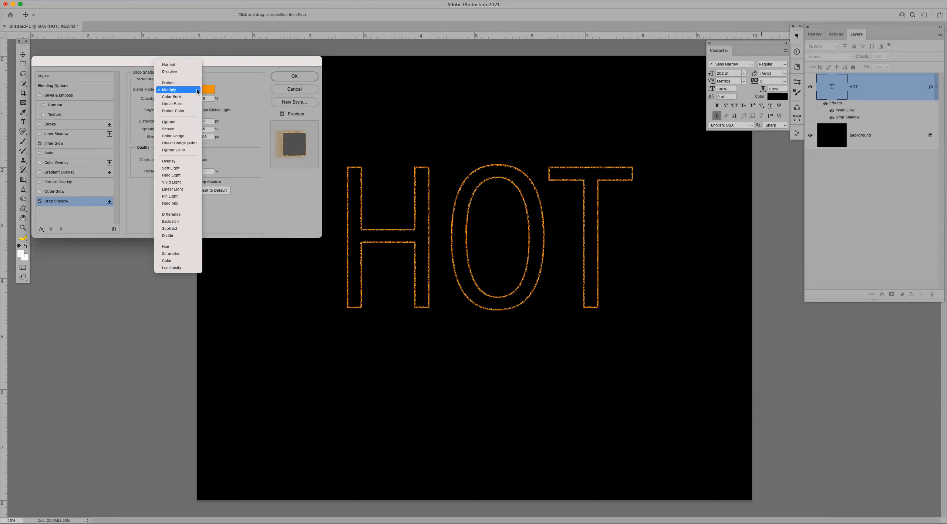
{"action": "left_click", "coordinate": [192, 129]}
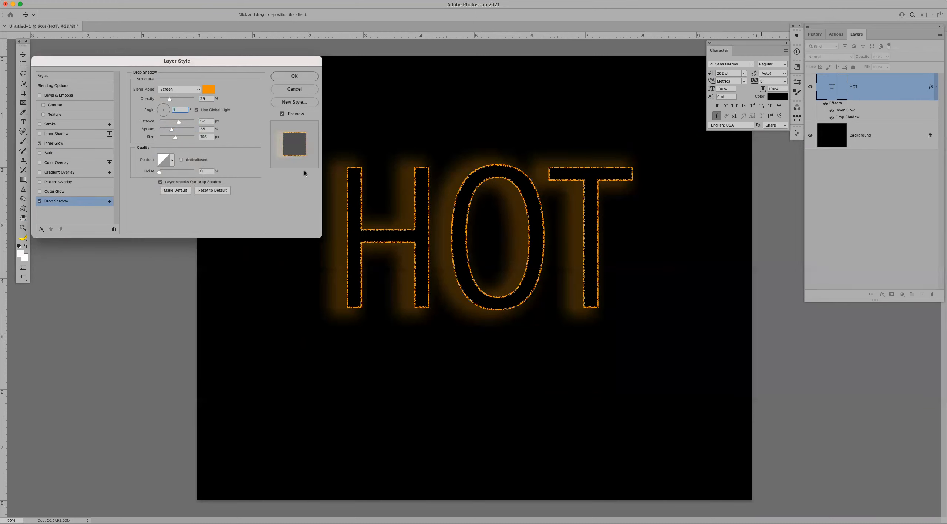
{"action": "left_click_drag", "start_coordinate": [168, 109], "coordinate": [166, 107]}
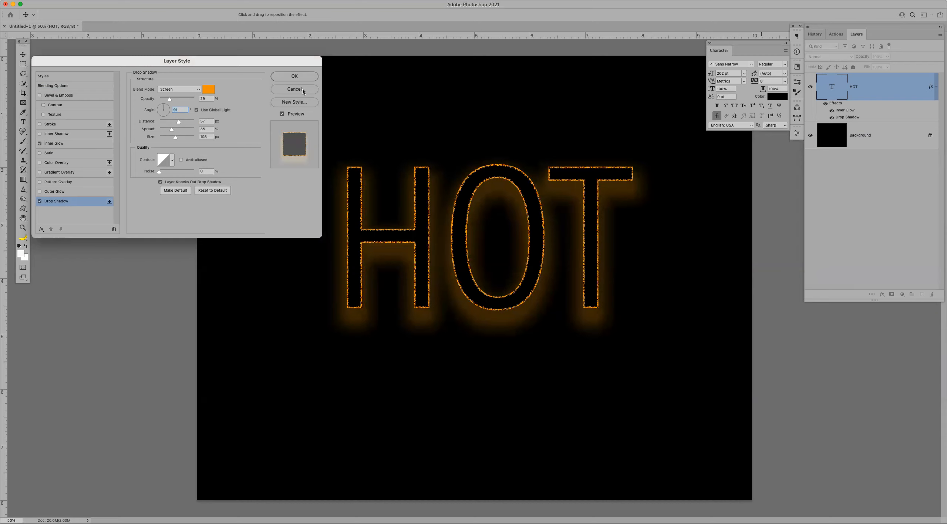
Add an outer glow in bright orange to the HOT text and apply the layer style.
{"action": "left_click", "coordinate": [57, 192]}
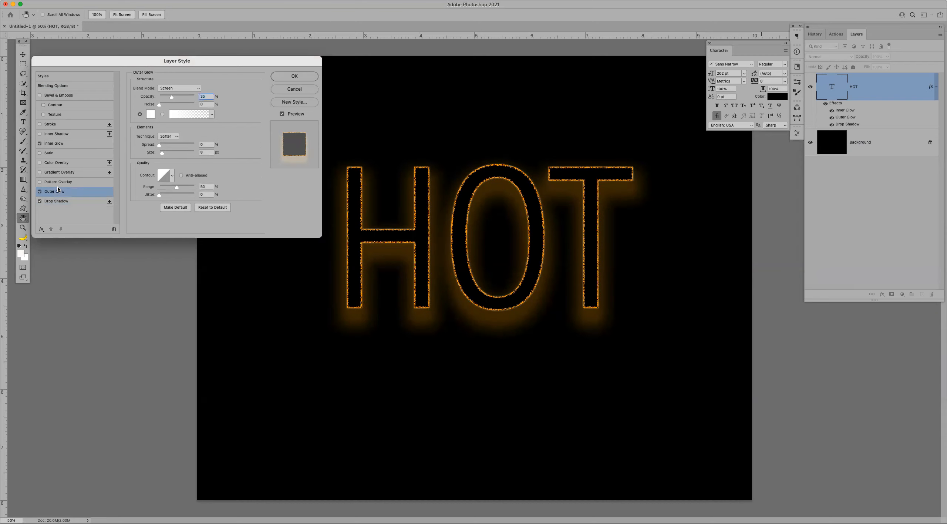
{"action": "left_click", "coordinate": [151, 114]}
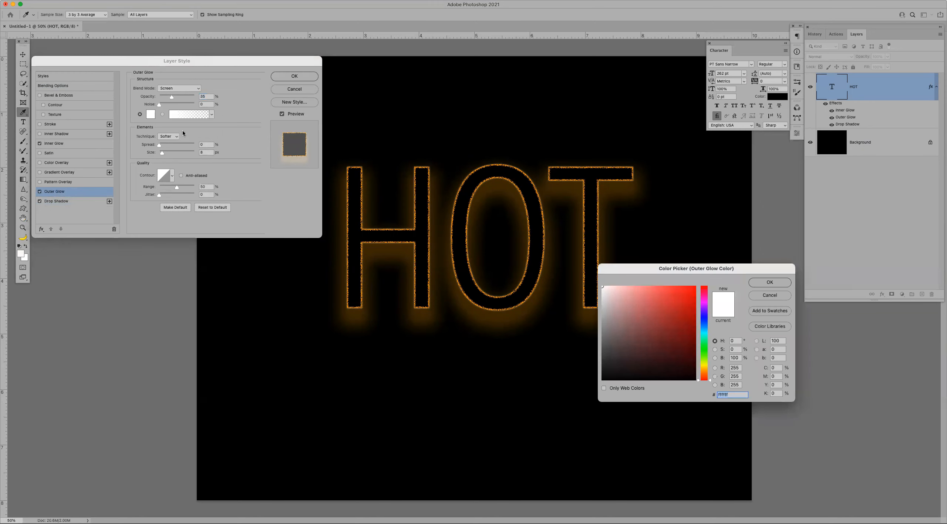
{"action": "left_click", "coordinate": [481, 303]}
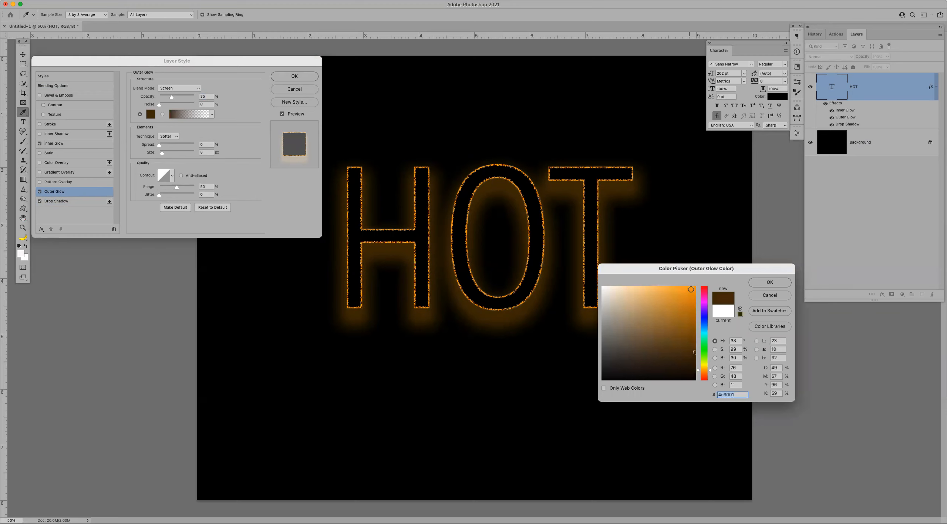
{"action": "left_click", "coordinate": [692, 289]}
{"action": "left_click", "coordinate": [769, 281]}
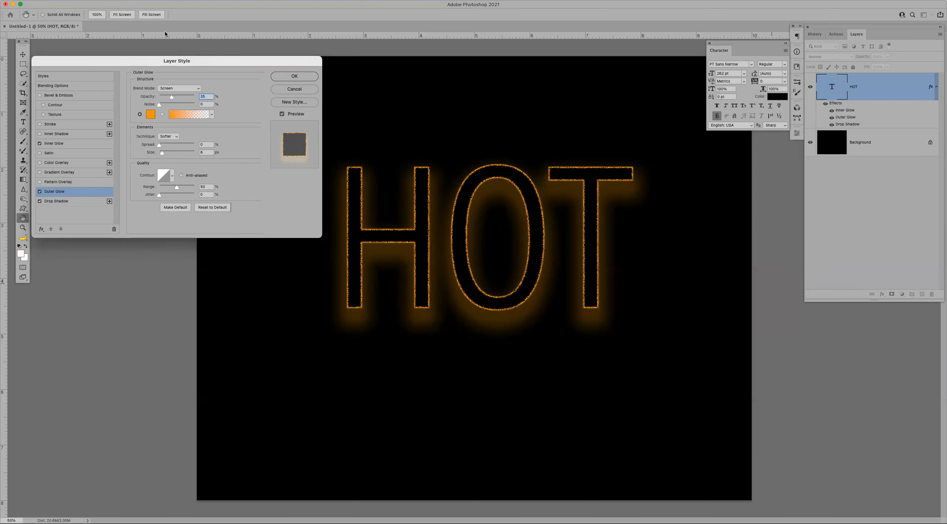
{"action": "left_click", "coordinate": [295, 76]}
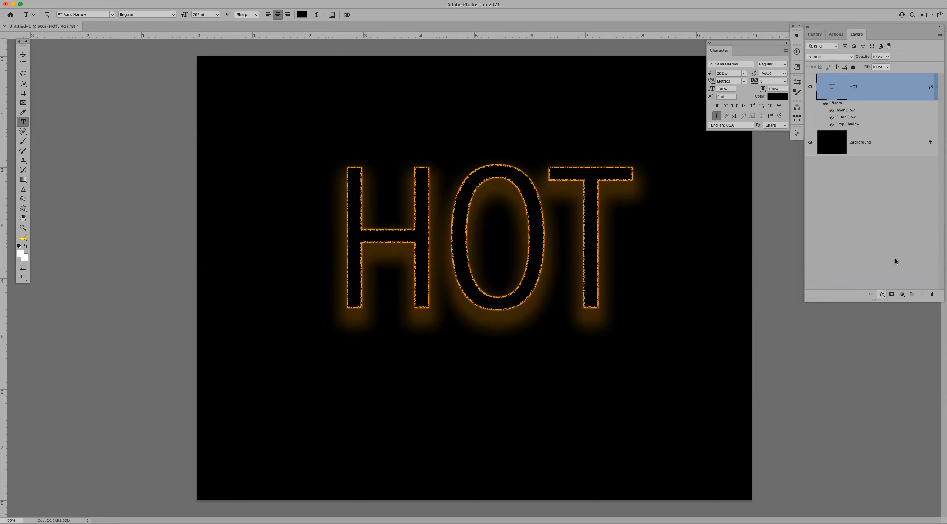
Set the HOT layer's fill opacity to 83% and its outer glow to 100% opacity, 100% noise, 72% spread and 32 px size.
{"action": "double_click", "coordinate": [888, 87]}
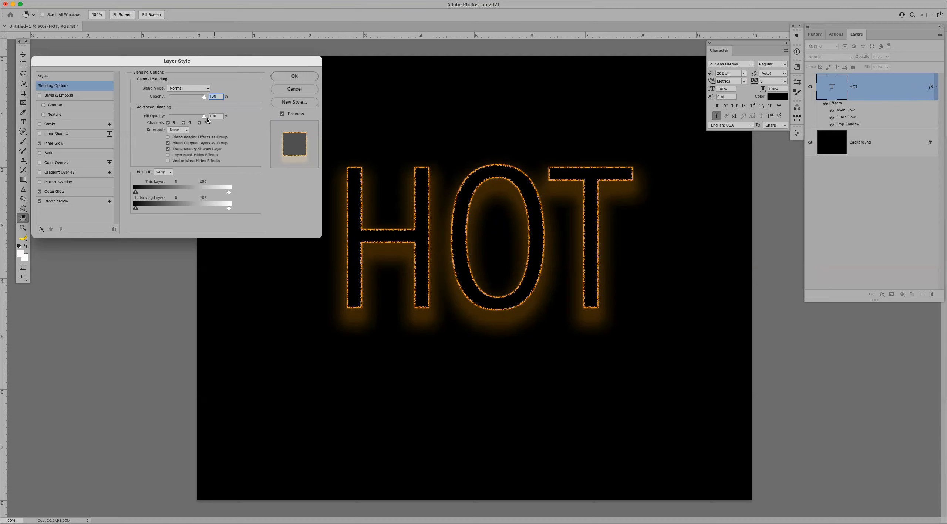
{"action": "mouse_move", "coordinate": [189, 114]}
{"action": "left_mouse_down"}
{"action": "mouse_move", "coordinate": [167, 114]}
{"action": "mouse_move", "coordinate": [198, 119]}
{"action": "left_mouse_up"}
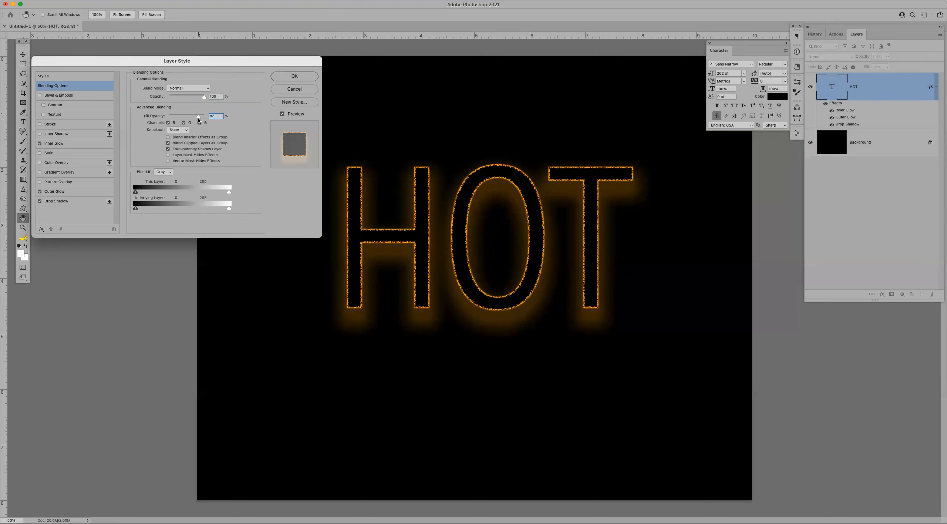
{"action": "left_click", "coordinate": [59, 192]}
{"action": "mouse_move", "coordinate": [181, 105]}
{"action": "left_mouse_down"}
{"action": "mouse_move", "coordinate": [209, 106]}
{"action": "mouse_move", "coordinate": [189, 98]}
{"action": "left_mouse_up"}
{"action": "left_click", "coordinate": [205, 96]}
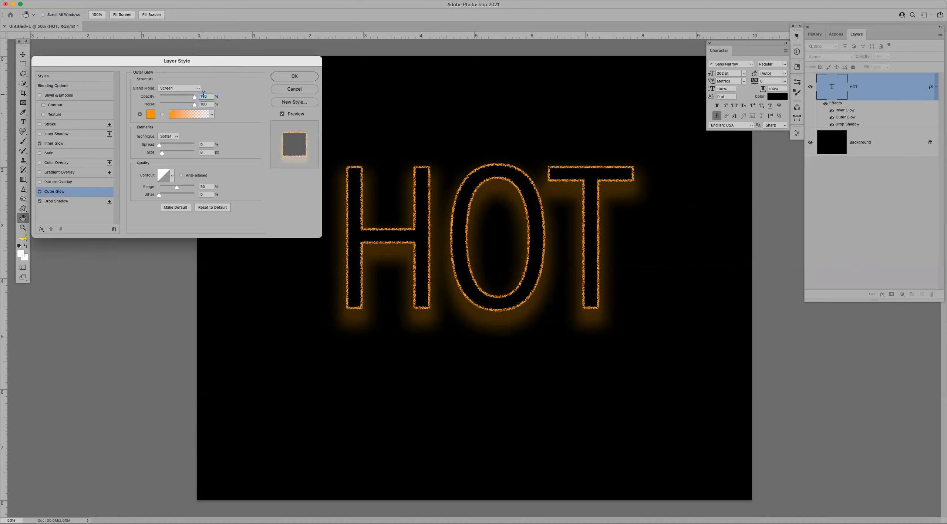
{"action": "left_click_drag", "start_coordinate": [175, 144], "coordinate": [181, 153]}
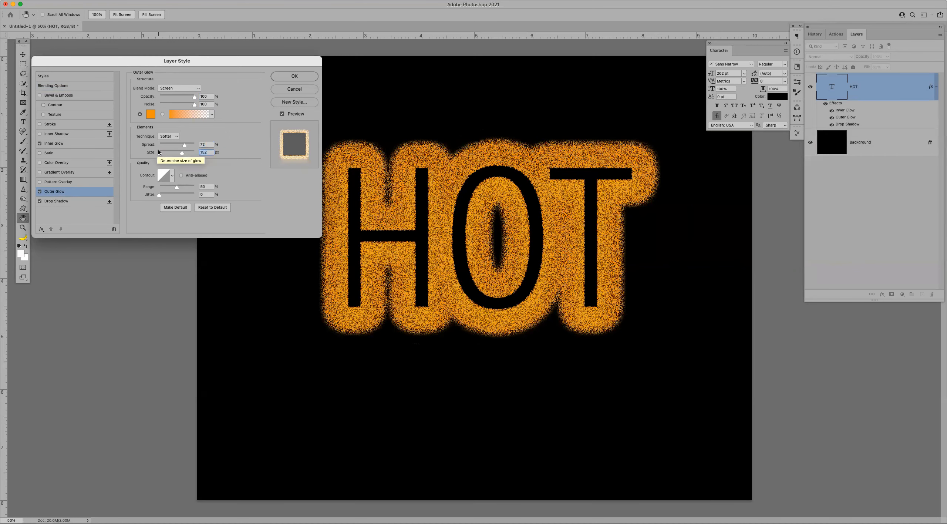
{"action": "left_click", "coordinate": [165, 152]}
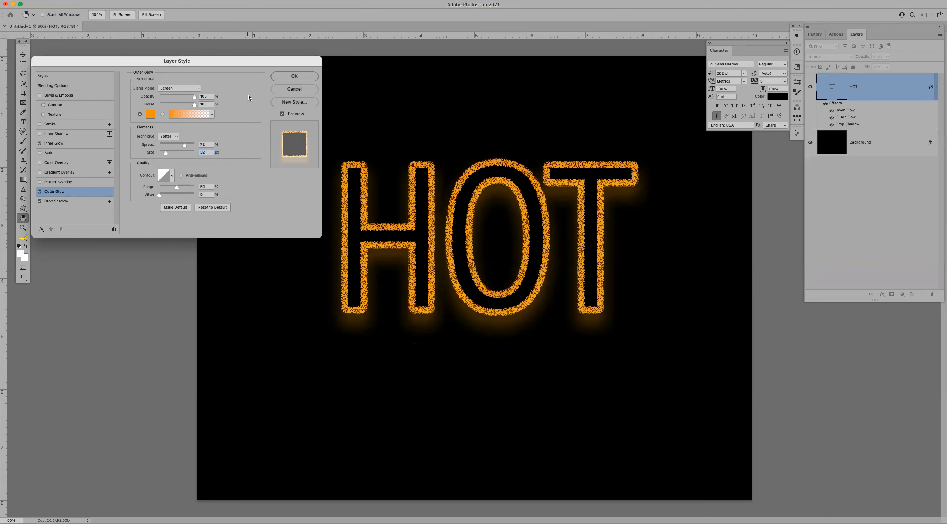
{"action": "left_click", "coordinate": [294, 76]}
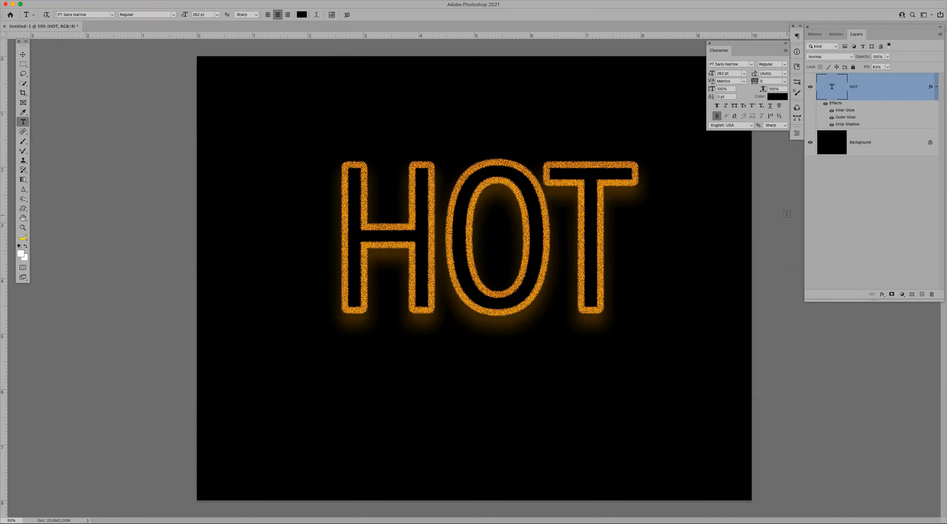
Delete the HOT text layer, keeping only the black background.
{"action": "left_click_drag", "start_coordinate": [894, 96], "coordinate": [933, 292]}
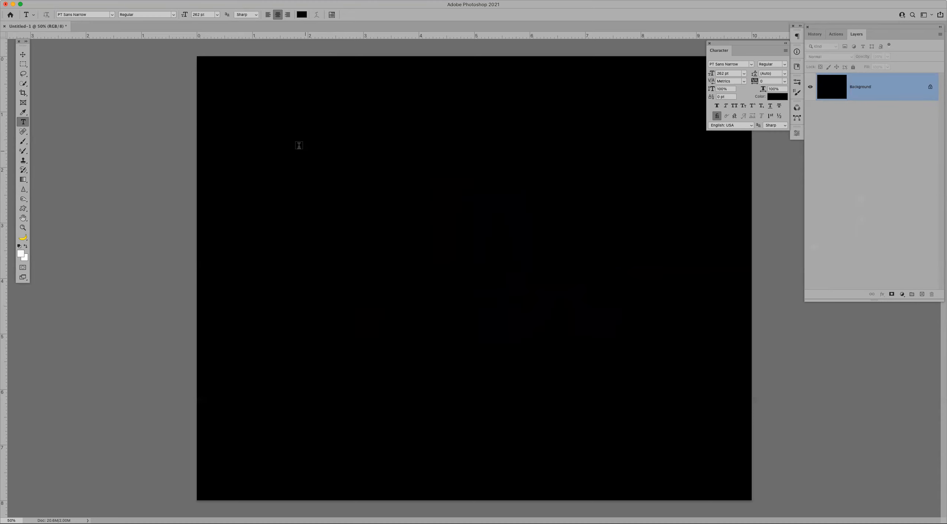
Draw a large paragraph text box across the middle of the black canvas and reset the character settings to their defaults.
{"action": "left_click_drag", "start_coordinate": [260, 142], "coordinate": [687, 404]}
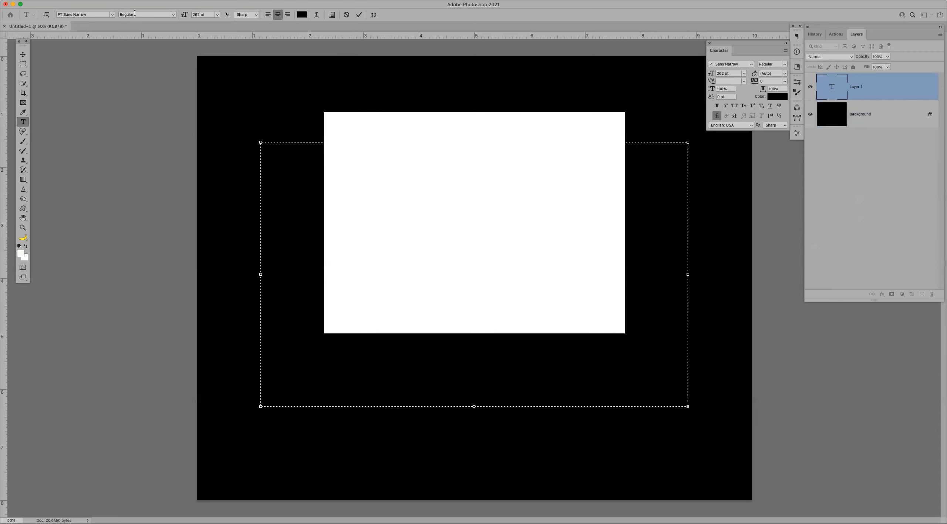
{"action": "left_click", "coordinate": [112, 16]}
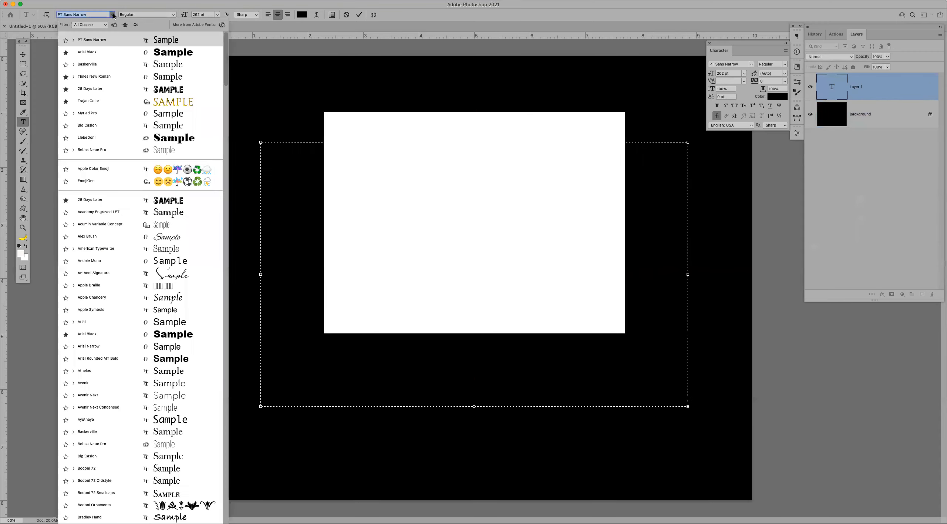
{"action": "left_click", "coordinate": [113, 15]}
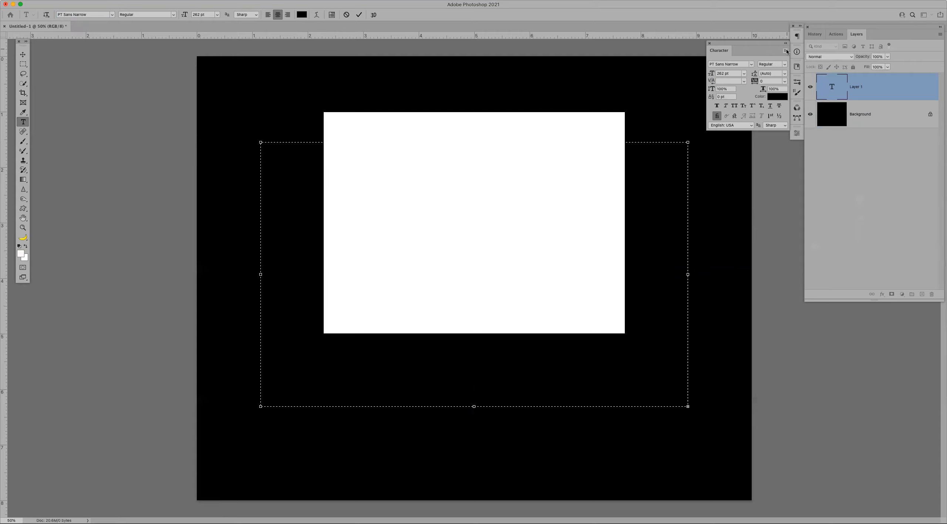
{"action": "left_click", "coordinate": [785, 51]}
{"action": "left_click", "coordinate": [831, 176]}
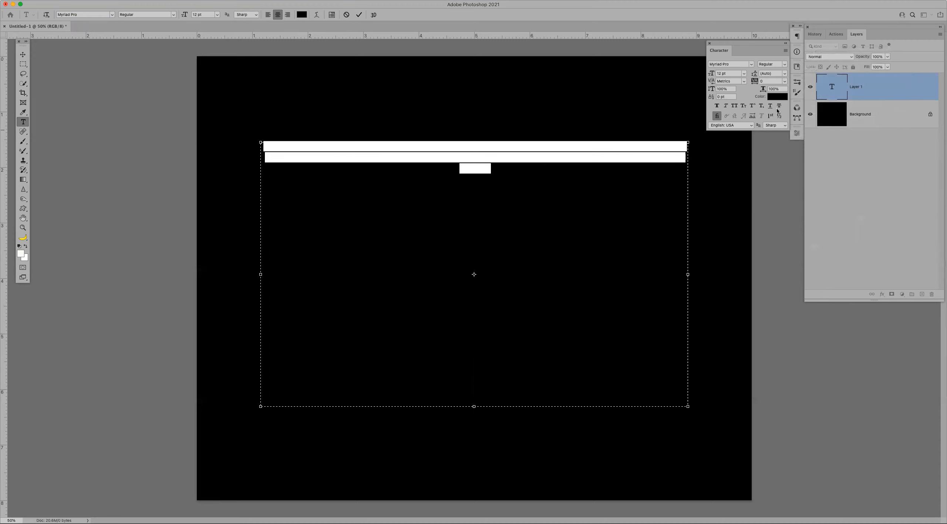
Set the text to Arial Black with faux bold at a size of 81 pt.
{"action": "left_click", "coordinate": [751, 66]}
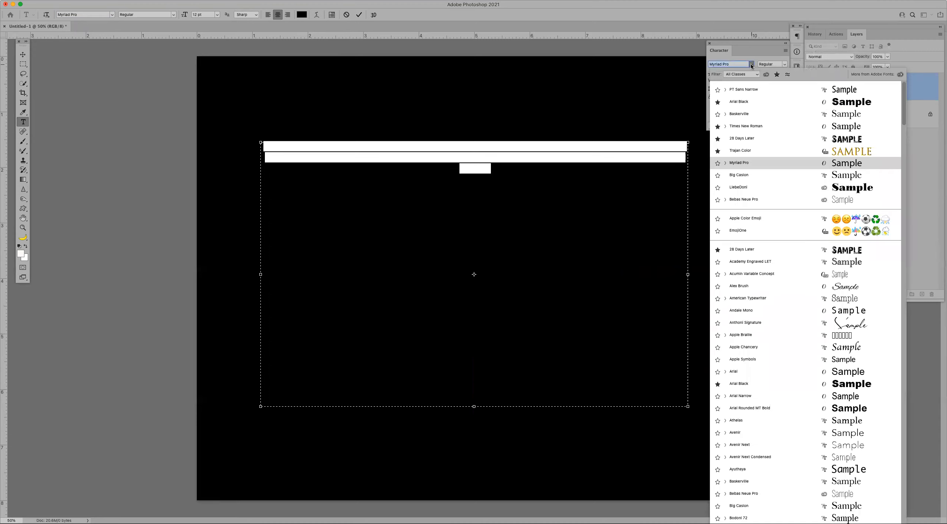
{"action": "left_click", "coordinate": [748, 97]}
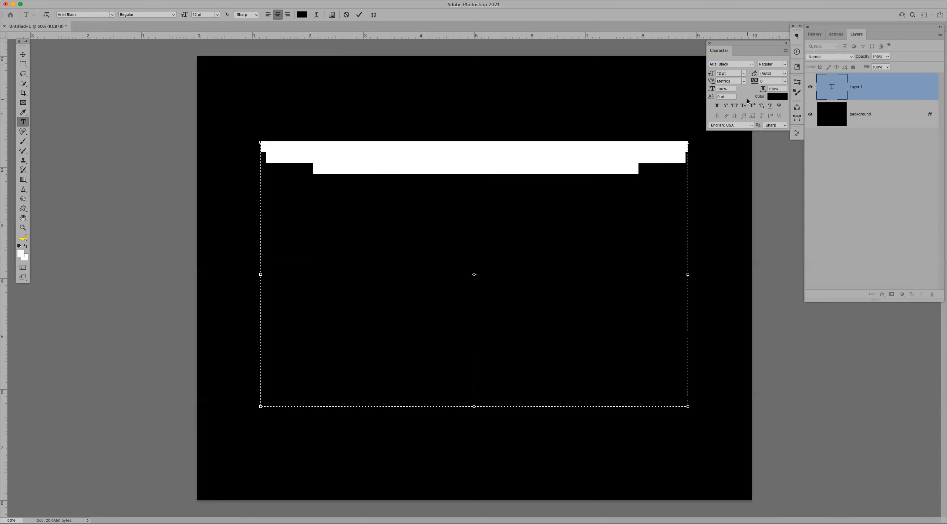
{"action": "left_click", "coordinate": [717, 106]}
{"action": "left_click_drag", "start_coordinate": [716, 77], "coordinate": [737, 80]}
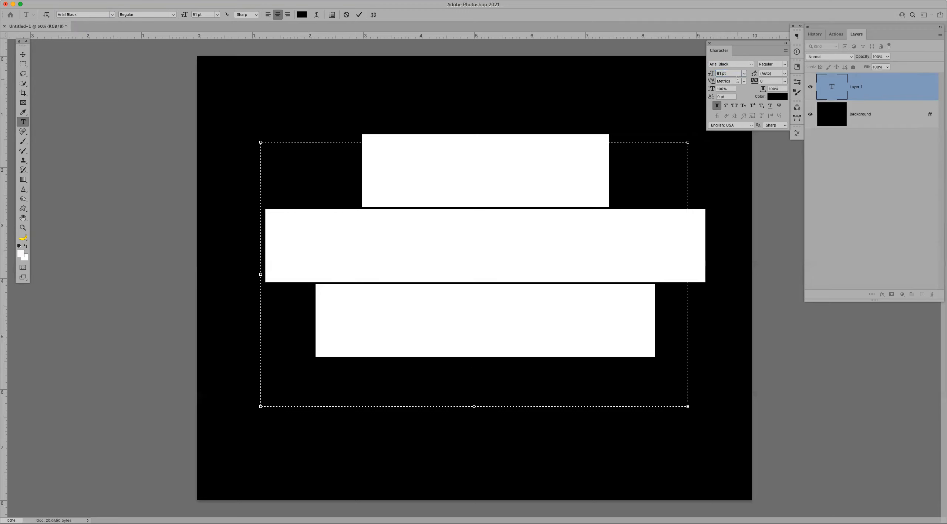
Enter the word GOLD in the text box, color it white and enlarge it to 166 pt.
{"action": "type", "text": "HOPE"}
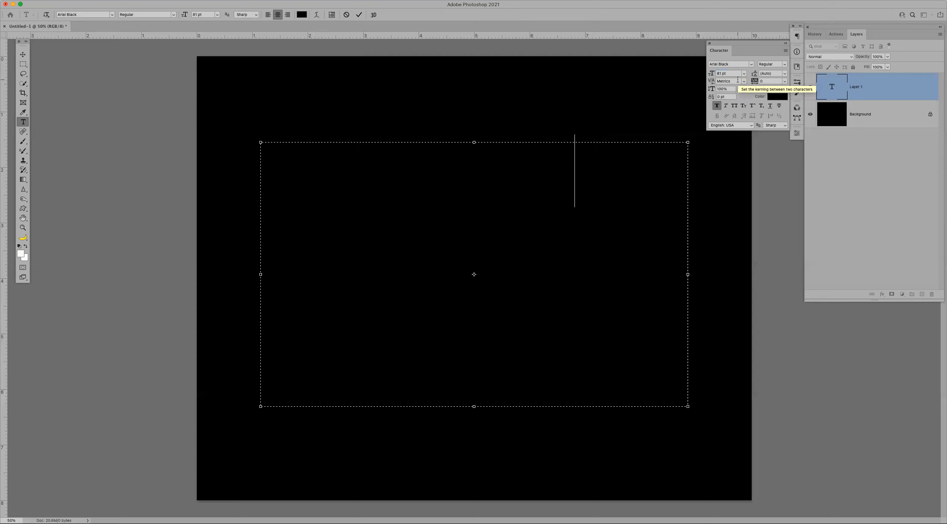
{"action": "left_click", "coordinate": [783, 97]}
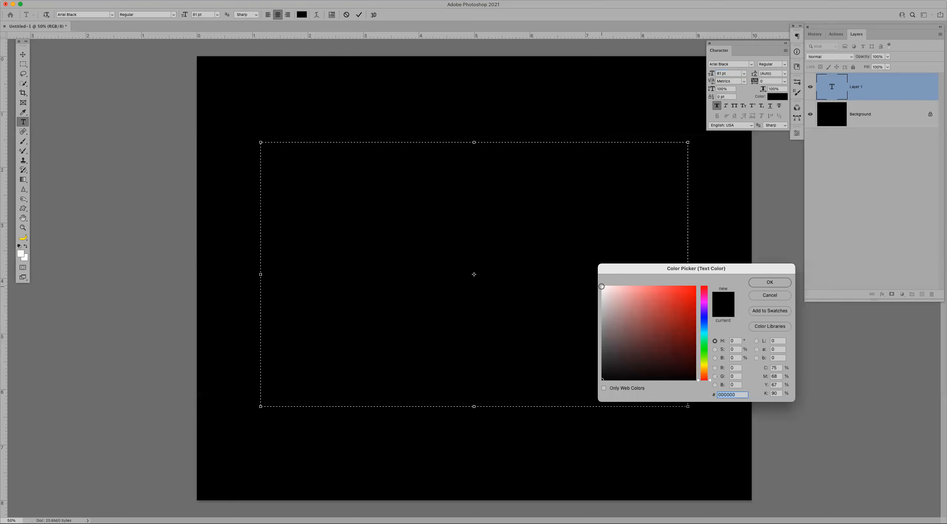
{"action": "left_click", "coordinate": [602, 287]}
{"action": "left_click", "coordinate": [769, 282]}
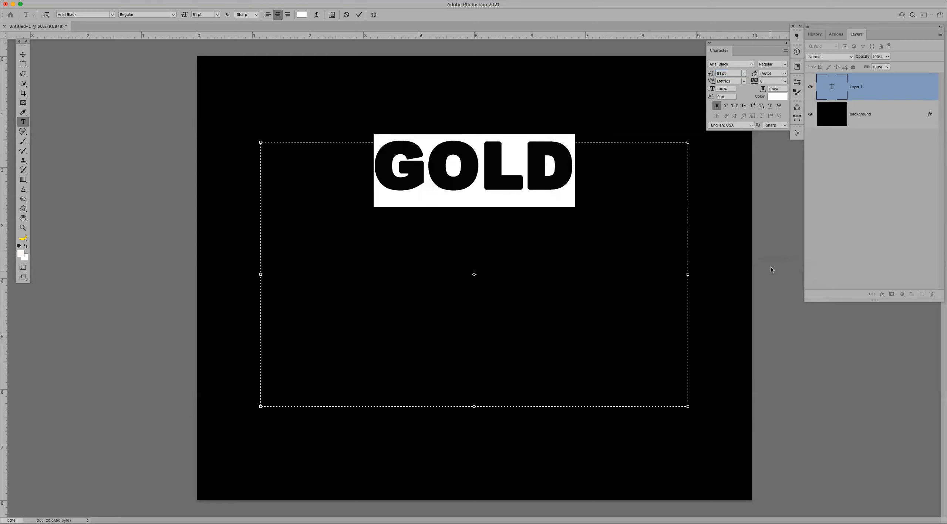
{"action": "left_click_drag", "start_coordinate": [711, 75], "coordinate": [743, 71]}
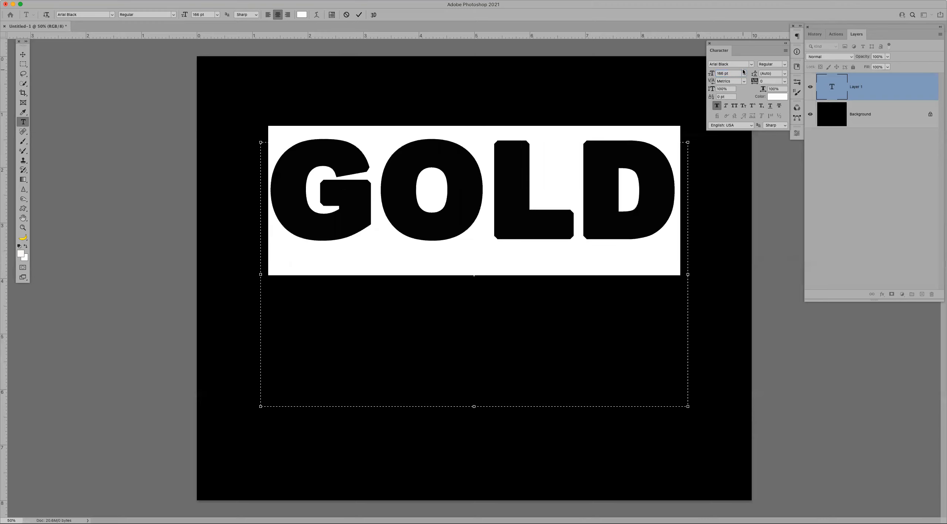
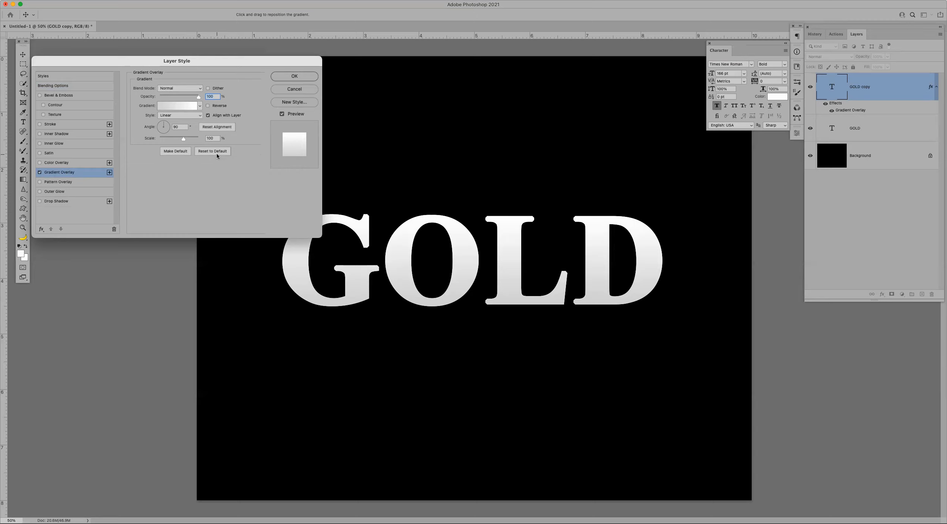
Set the starting color stop of the GOLD copy layer's gradient overlay to pale gold, RGB 247, 238, 173.
{"action": "left_click", "coordinate": [184, 106]}
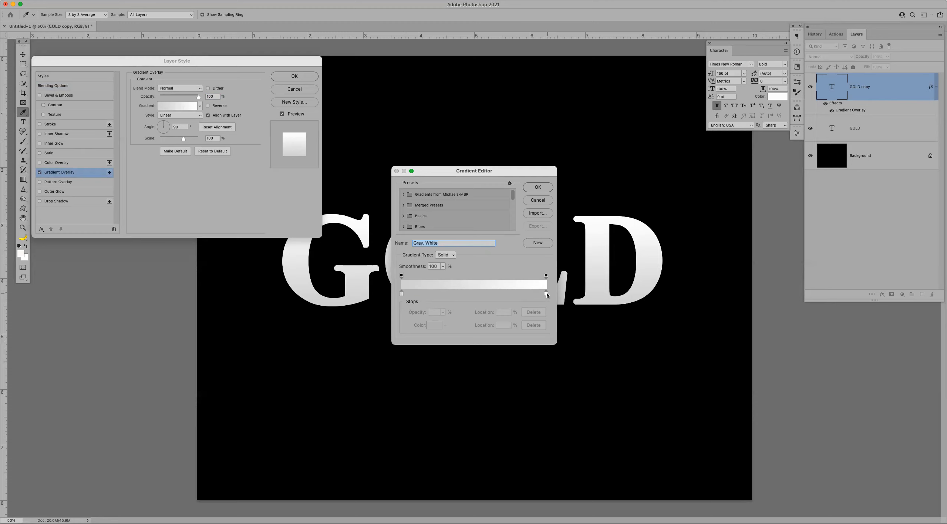
{"action": "left_click", "coordinate": [401, 294]}
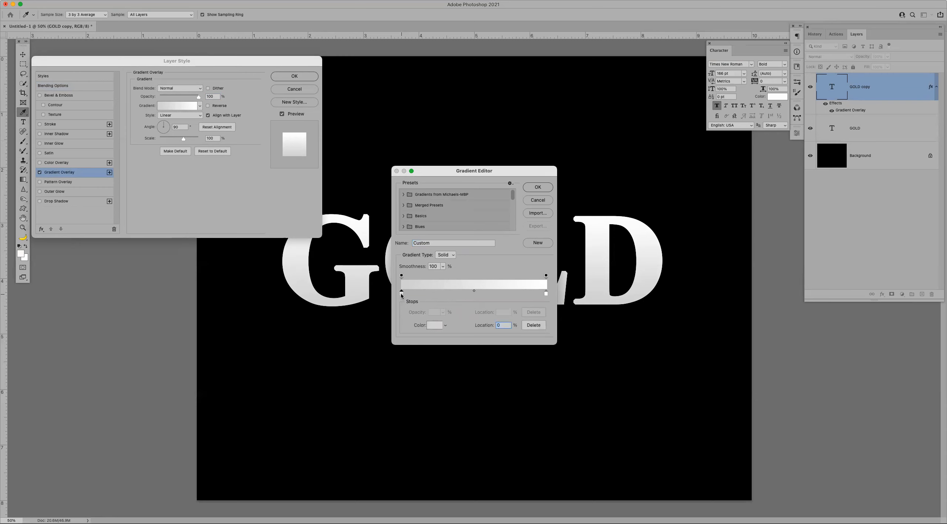
{"action": "double_click", "coordinate": [402, 294]}
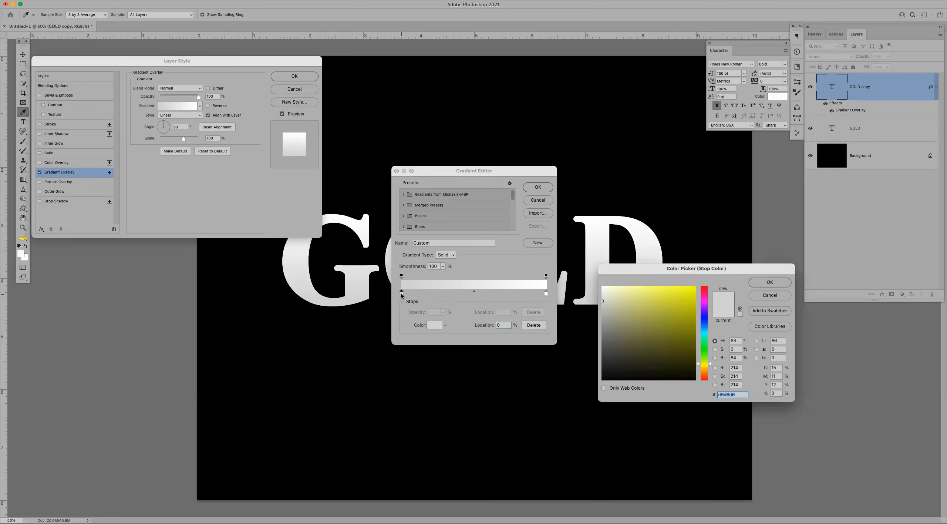
{"action": "left_click", "coordinate": [735, 367]}
{"action": "type", "text": "247"}
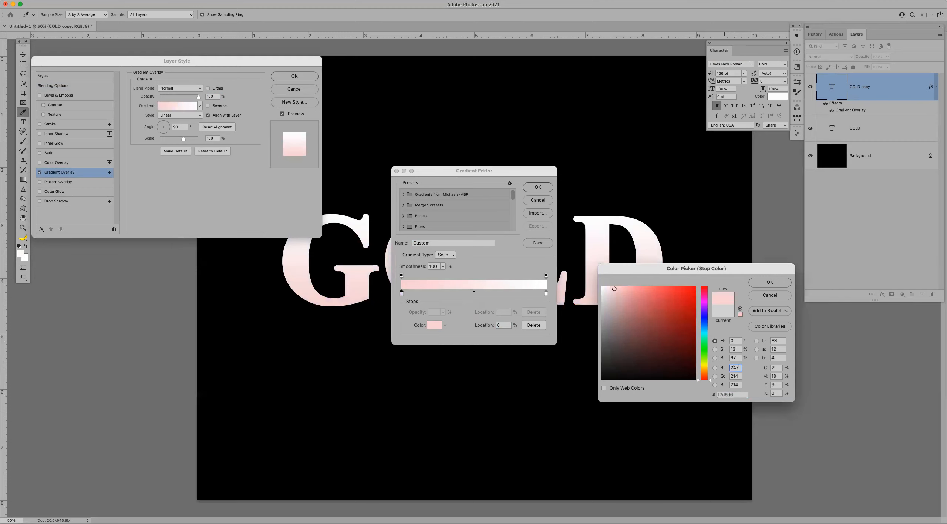
{"action": "key", "text": "Tab"}
{"action": "type", "text": "238"}
{"action": "key", "text": "Tab"}
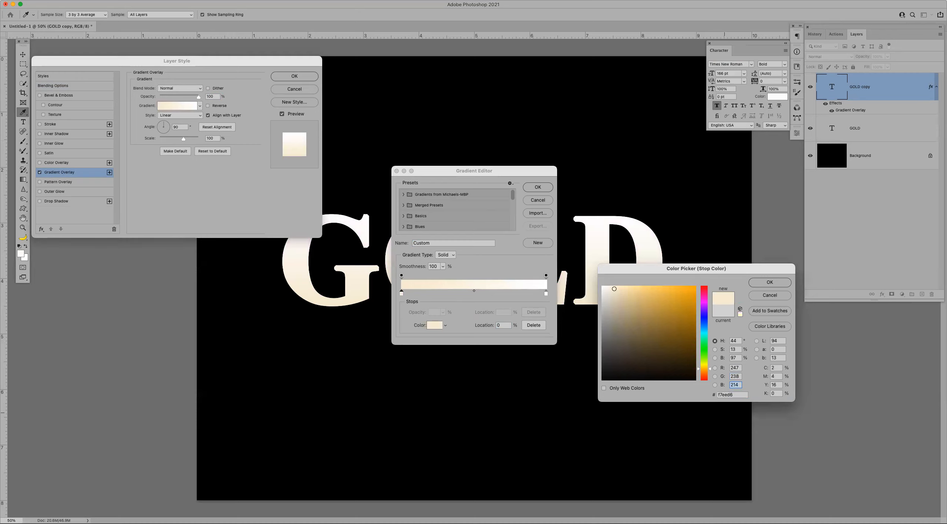
{"action": "type", "text": "173"}
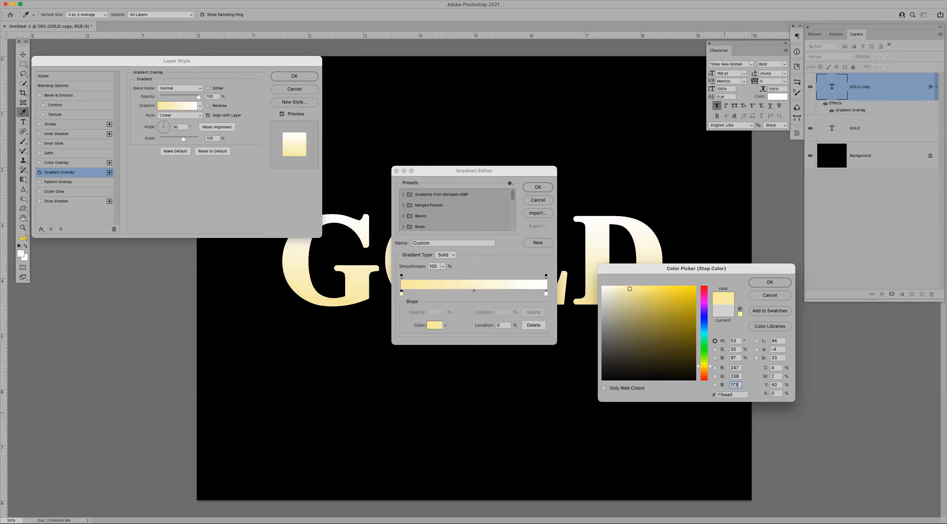
{"action": "left_click", "coordinate": [769, 282]}
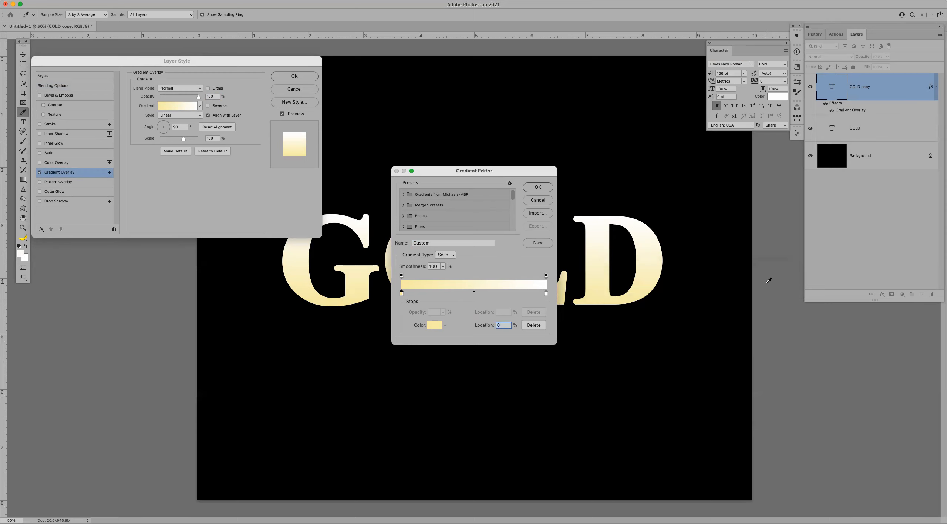
Set the gradient's end color stop at 100% to a darker gold, RGB 193, 172, 81.
{"action": "left_click", "coordinate": [546, 293]}
{"action": "double_click", "coordinate": [546, 293]}
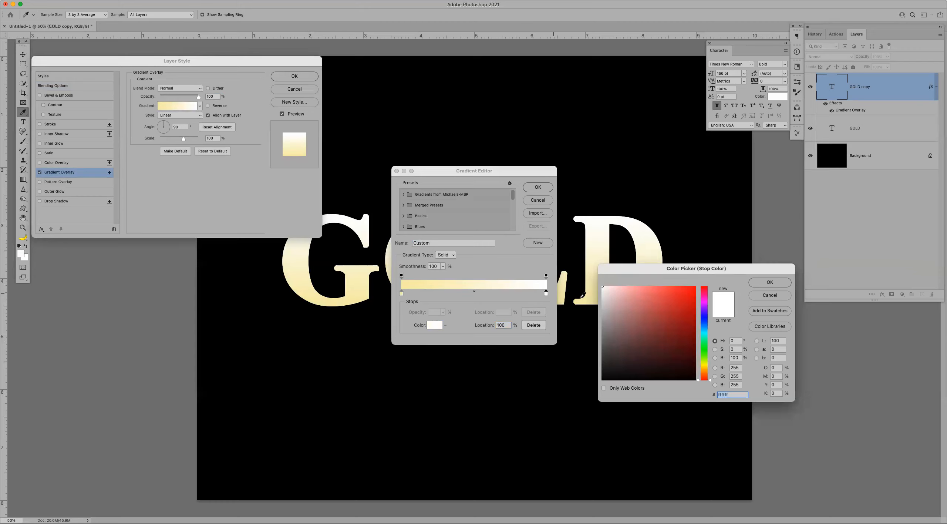
{"action": "double_click", "coordinate": [738, 368]}
{"action": "type", "text": "193"}
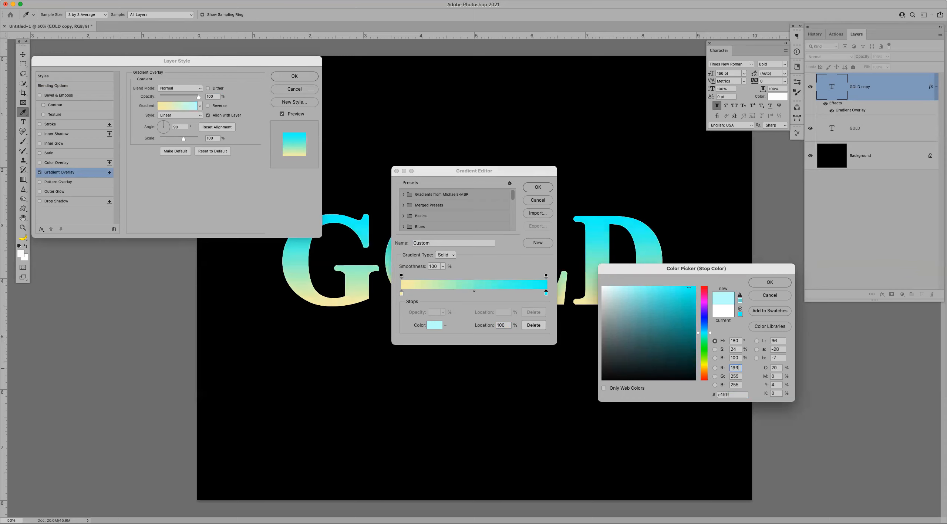
{"action": "key", "text": "Tab"}
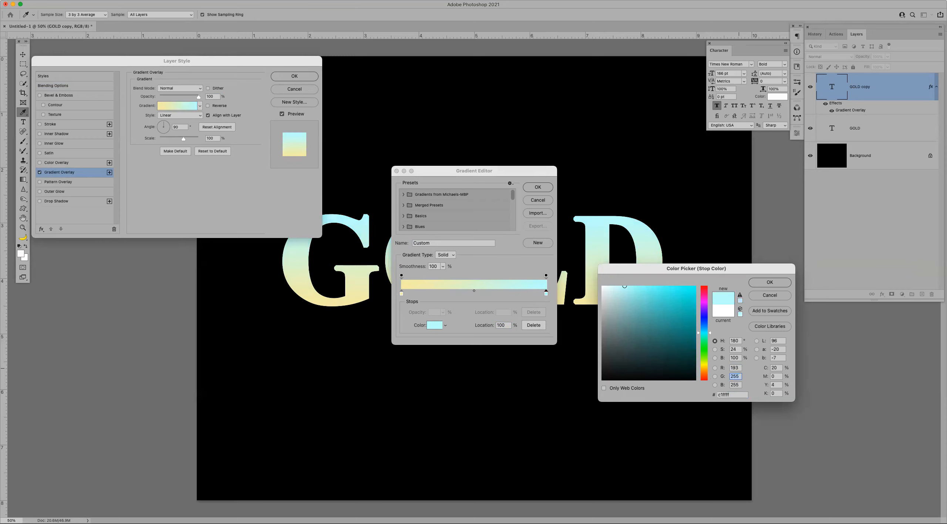
{"action": "type", "text": "172"}
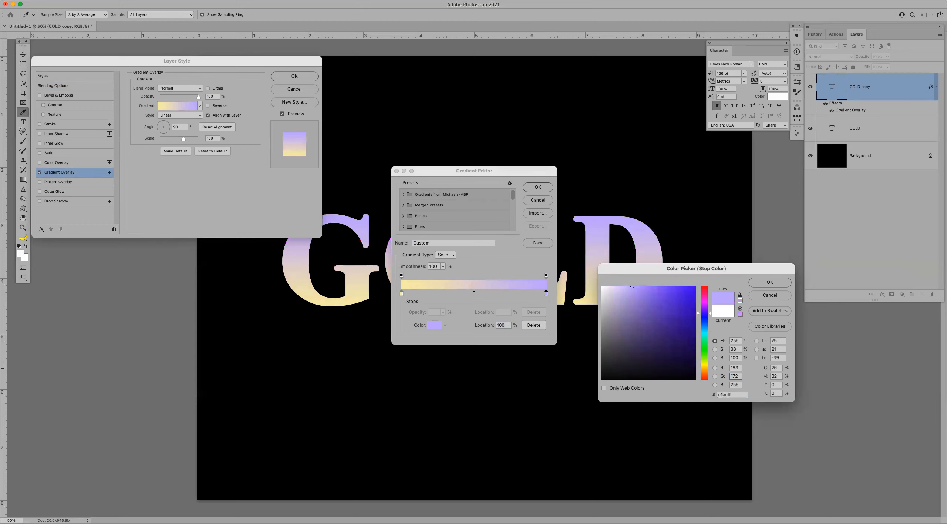
{"action": "key", "text": "Tab"}
{"action": "type", "text": "81"}
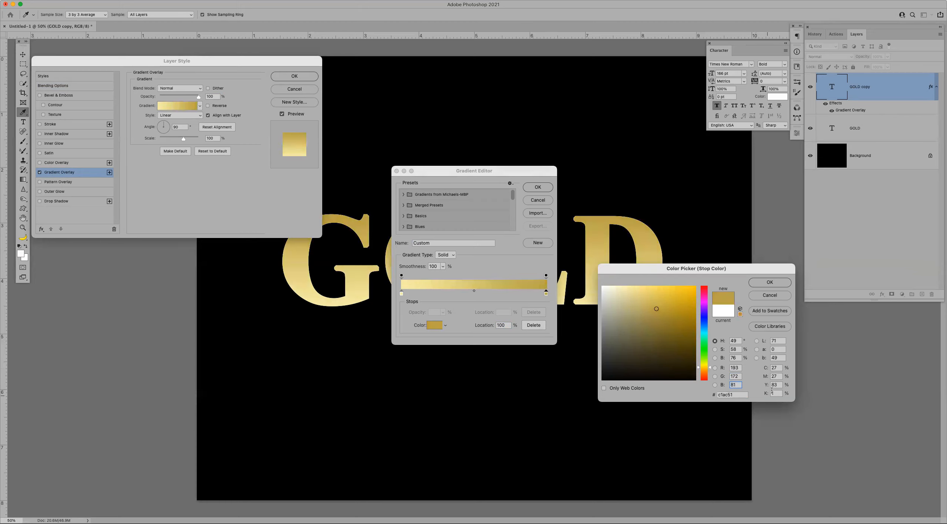
{"action": "left_click", "coordinate": [772, 285]}
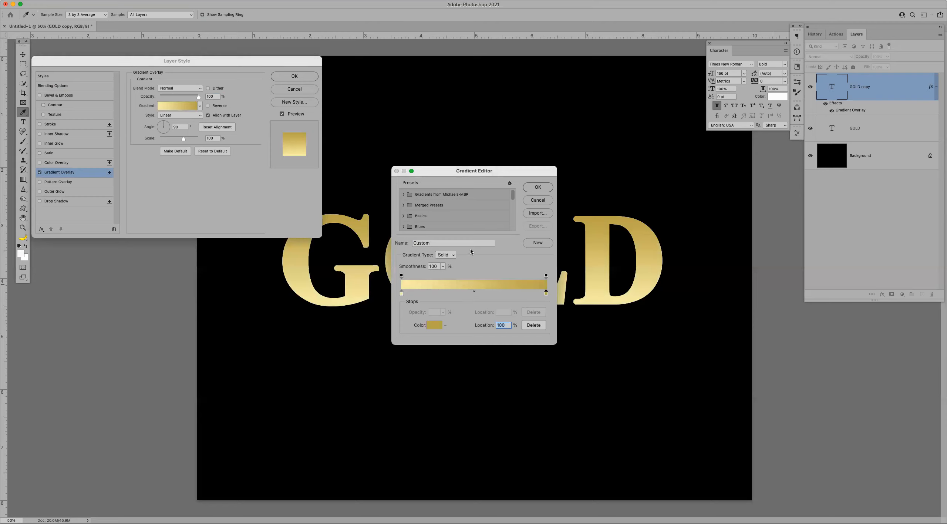
Save the gradient as a new preset named Gold, keep its type Solid and apply it to the overlay.
{"action": "left_click", "coordinate": [479, 244]}
{"action": "type", "text": "Gold"}
{"action": "left_click", "coordinate": [540, 244]}
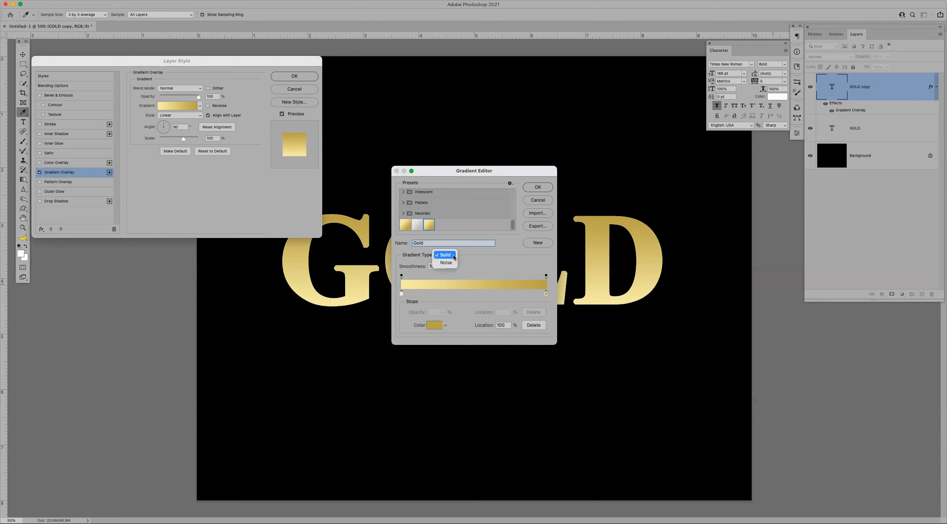
{"action": "left_click", "coordinate": [453, 255]}
{"action": "left_click", "coordinate": [540, 188]}
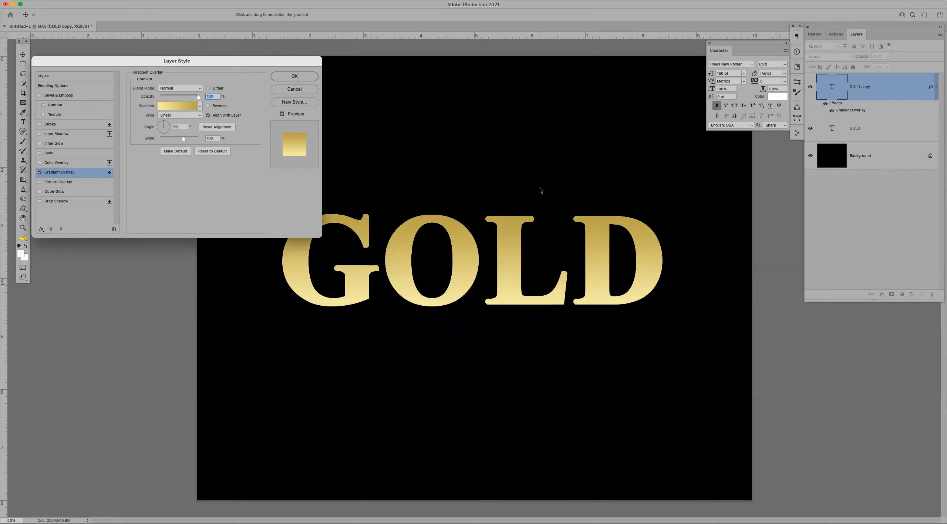
Compare the Linear and Reflected styles on the GOLD copy's gradient overlay and set it to Reflected.
{"action": "left_click_drag", "start_coordinate": [257, 60], "coordinate": [341, 74]}
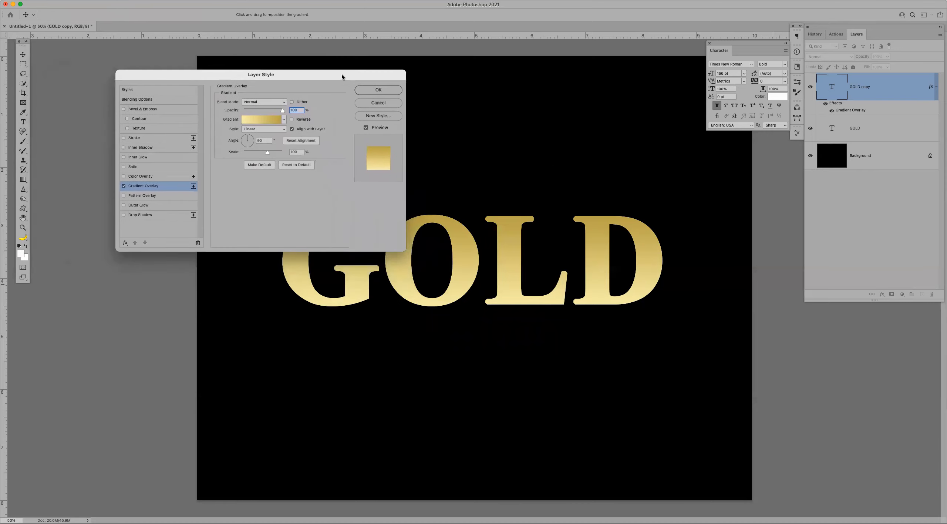
{"action": "left_click", "coordinate": [273, 131]}
{"action": "left_click", "coordinate": [273, 150]}
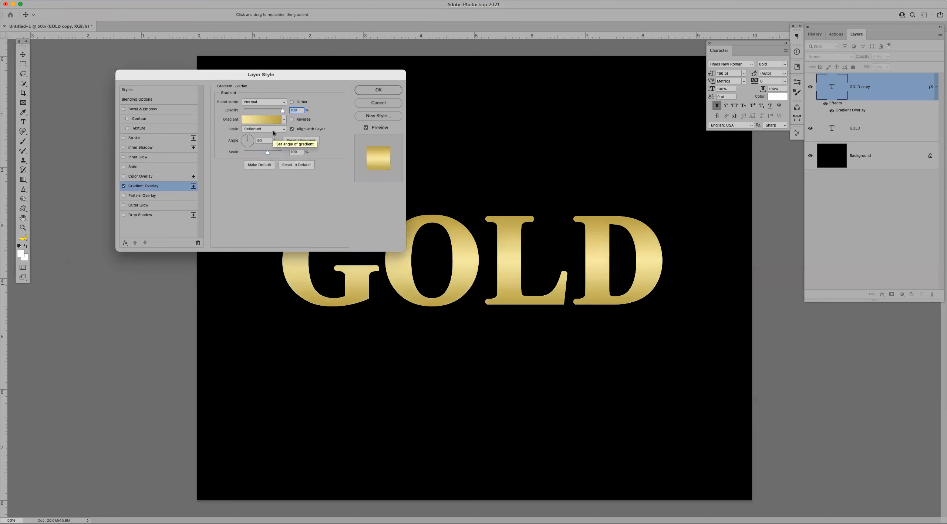
{"action": "left_click", "coordinate": [272, 130]}
{"action": "left_click", "coordinate": [271, 108]}
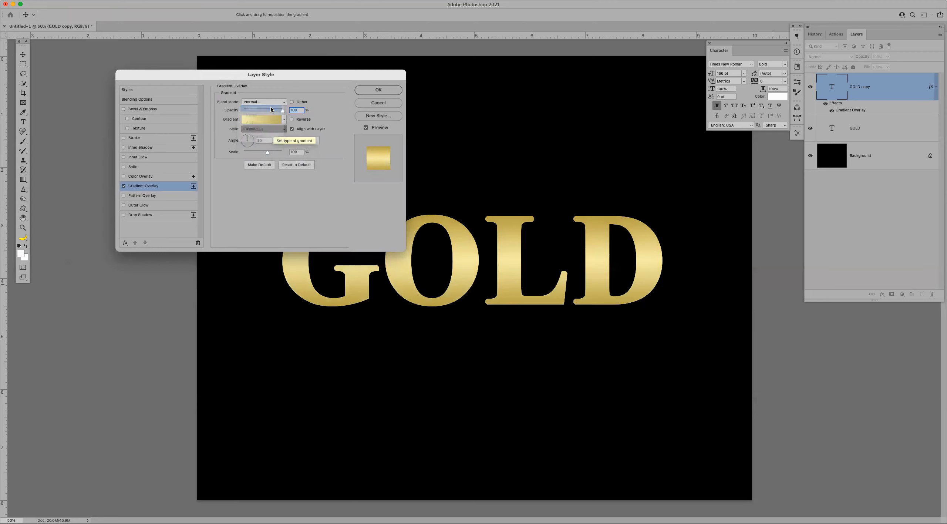
{"action": "left_click", "coordinate": [270, 128]}
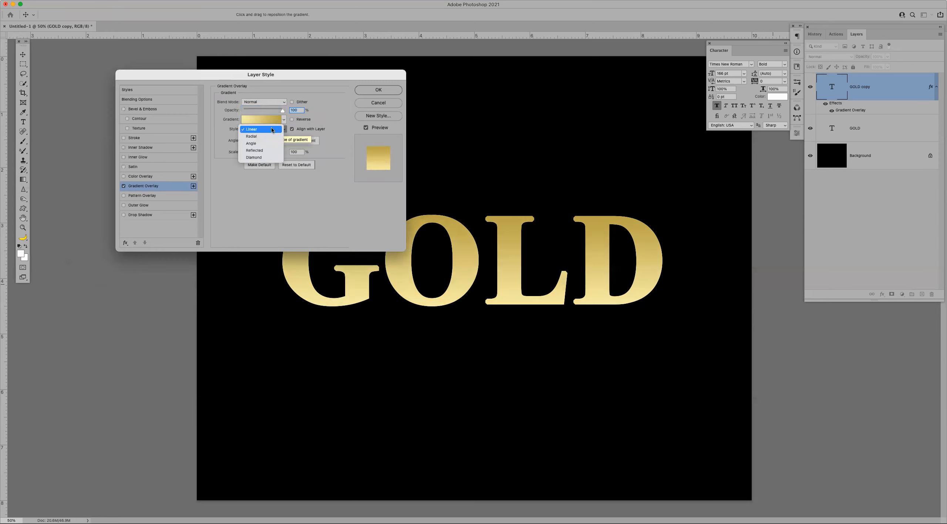
{"action": "left_click", "coordinate": [272, 150]}
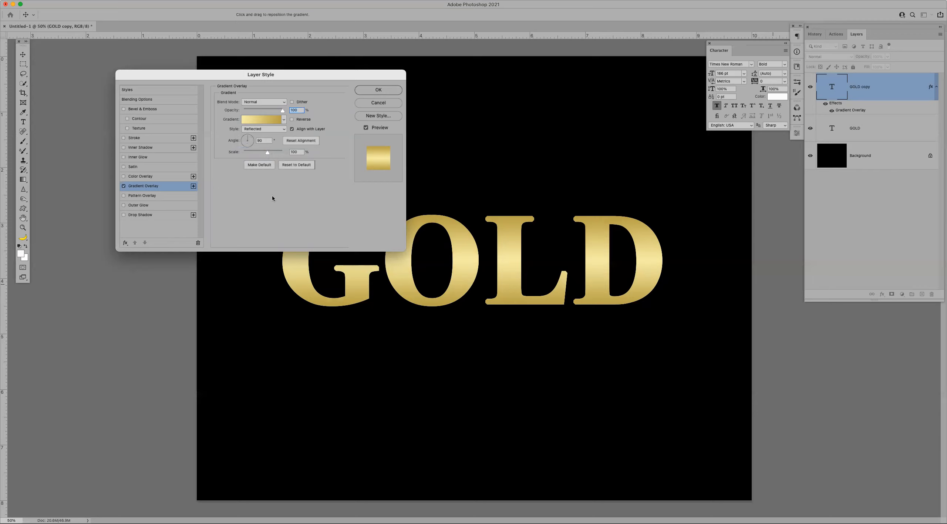
Add a Bevel & Emboss to the GOLD copy layer, reset to default values, with Inner Bevel style and Chisel Hard technique.
{"action": "left_click", "coordinate": [143, 113]}
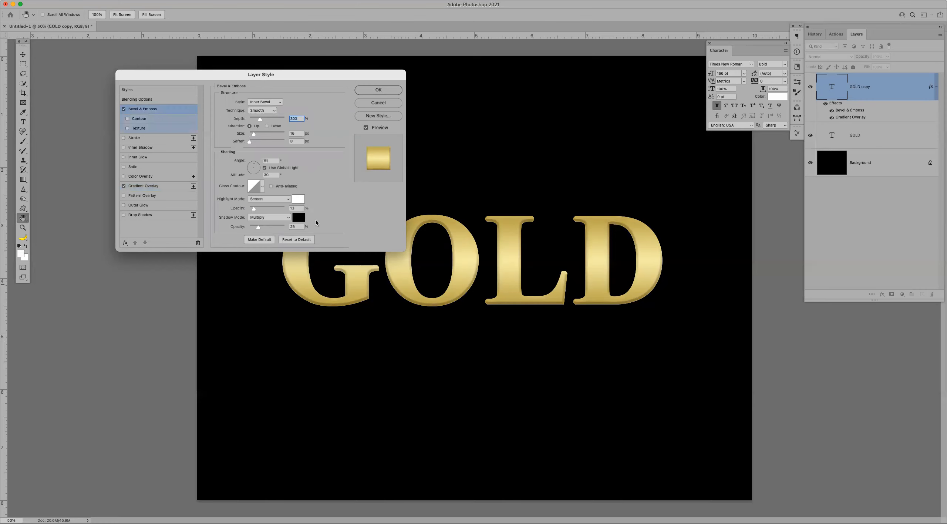
{"action": "left_click", "coordinate": [297, 239]}
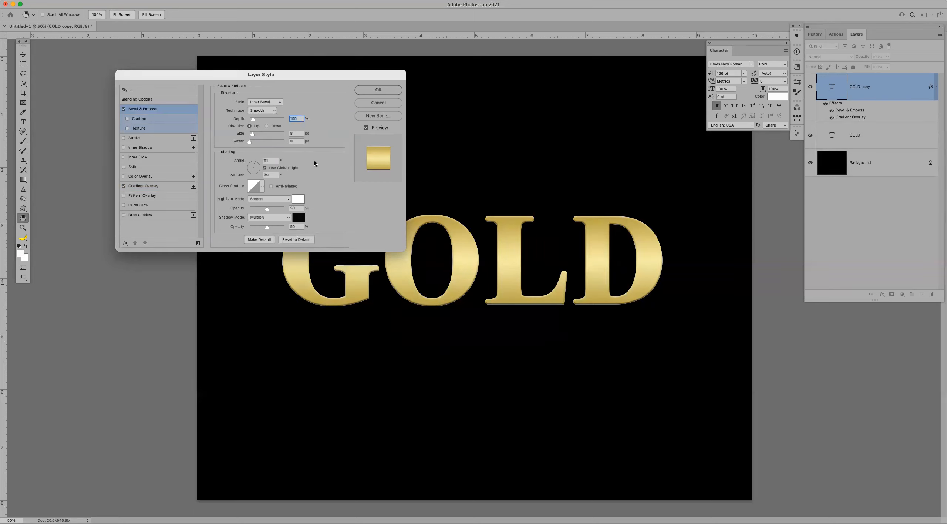
{"action": "left_click", "coordinate": [280, 101]}
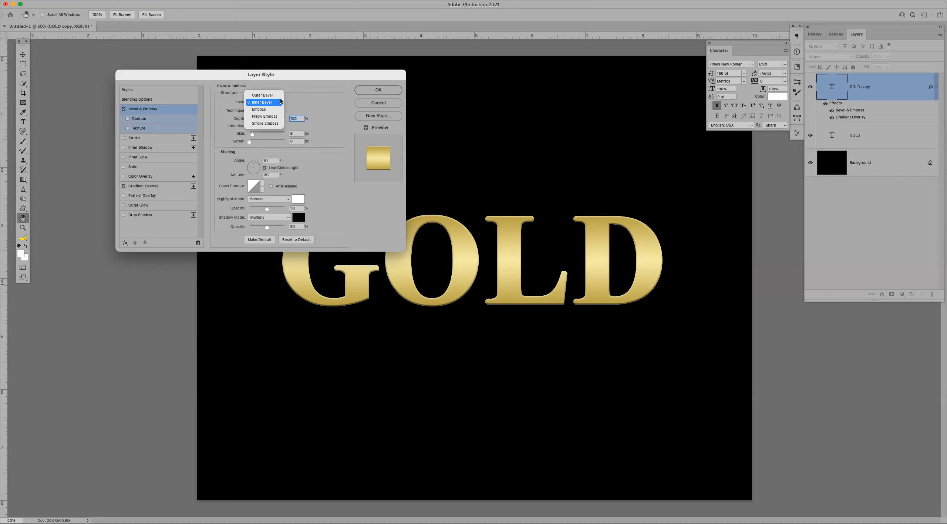
{"action": "left_click", "coordinate": [280, 101]}
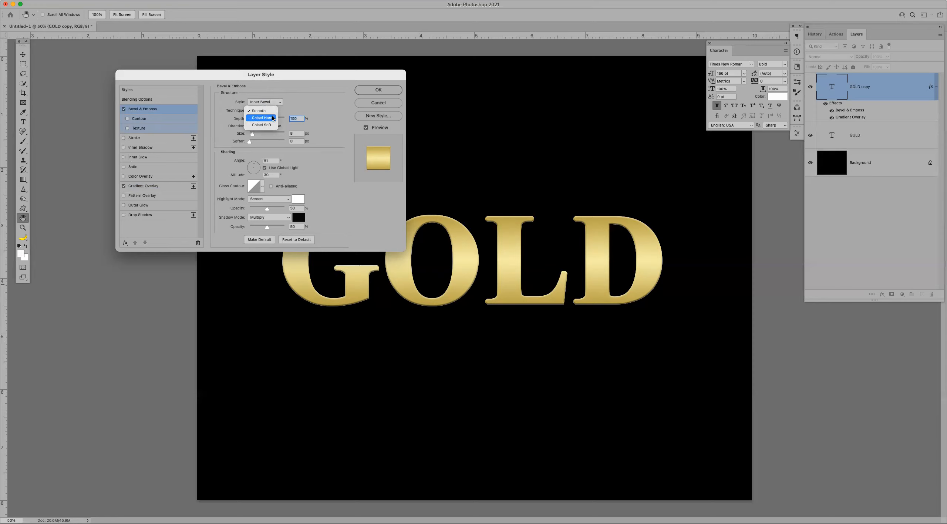
{"action": "left_click", "coordinate": [273, 117]}
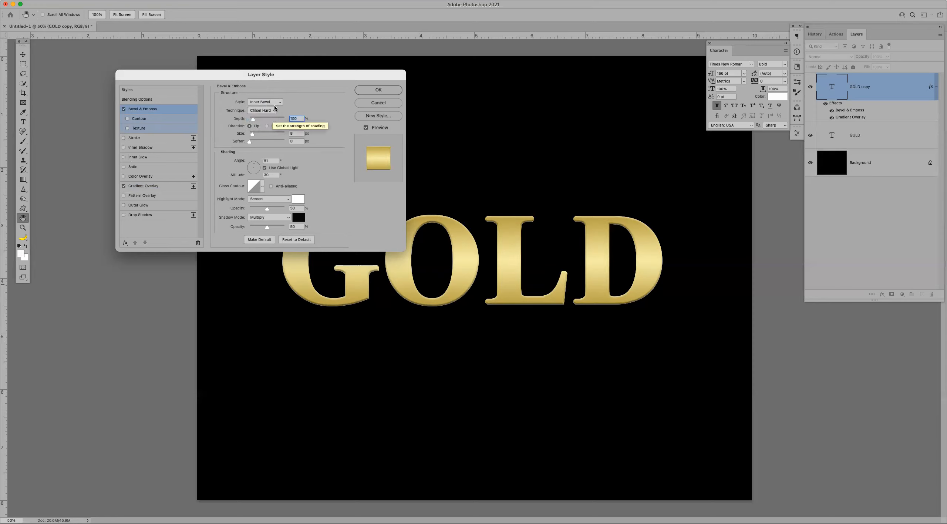
Set the bevel's gloss contour to Ring - Double and inspect its curve in the Contour Editor without changing it.
{"action": "left_click", "coordinate": [263, 187]}
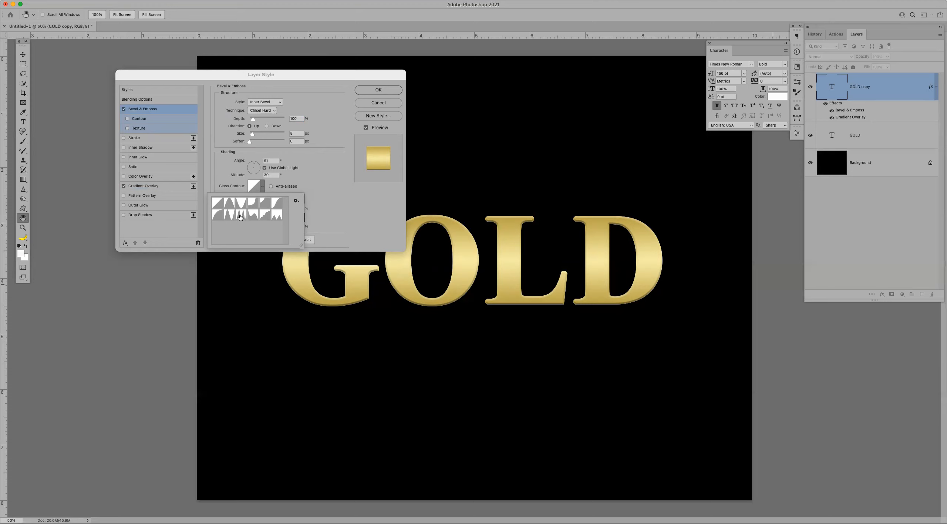
{"action": "left_click", "coordinate": [240, 215]}
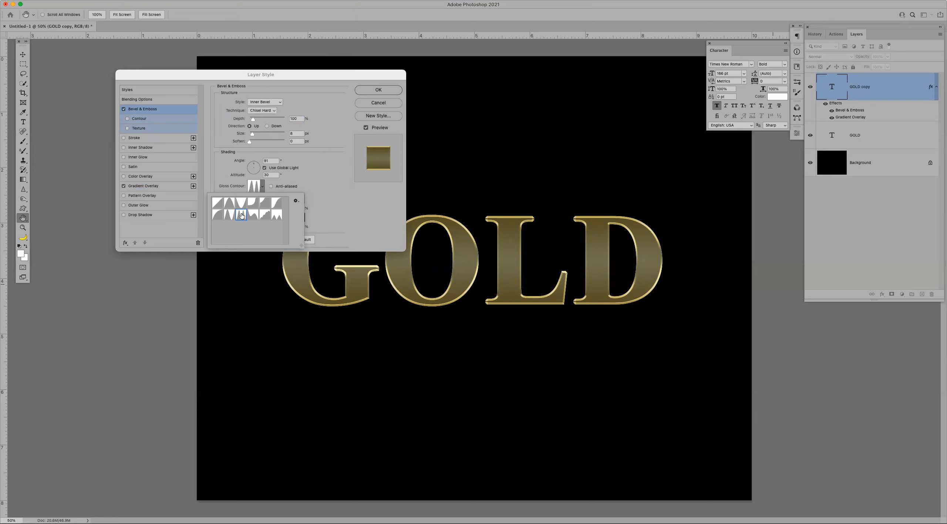
{"action": "double_click", "coordinate": [241, 216]}
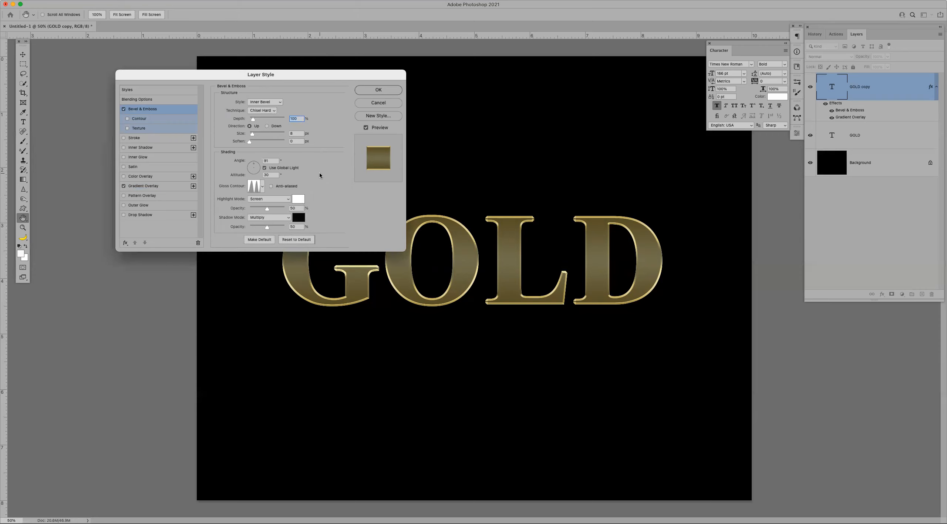
{"action": "left_click", "coordinate": [255, 186]}
{"action": "left_click", "coordinate": [527, 208]}
{"action": "left_click", "coordinate": [255, 188]}
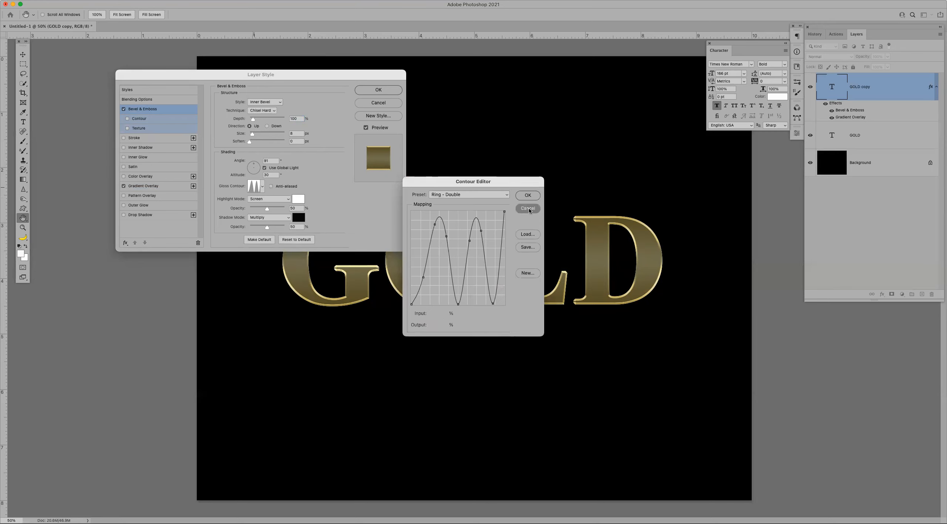
{"action": "left_click", "coordinate": [528, 210]}
Reselect the Ring - Double gloss contour for the bevel and turn on its anti-aliasing.
{"action": "left_click", "coordinate": [263, 188]}
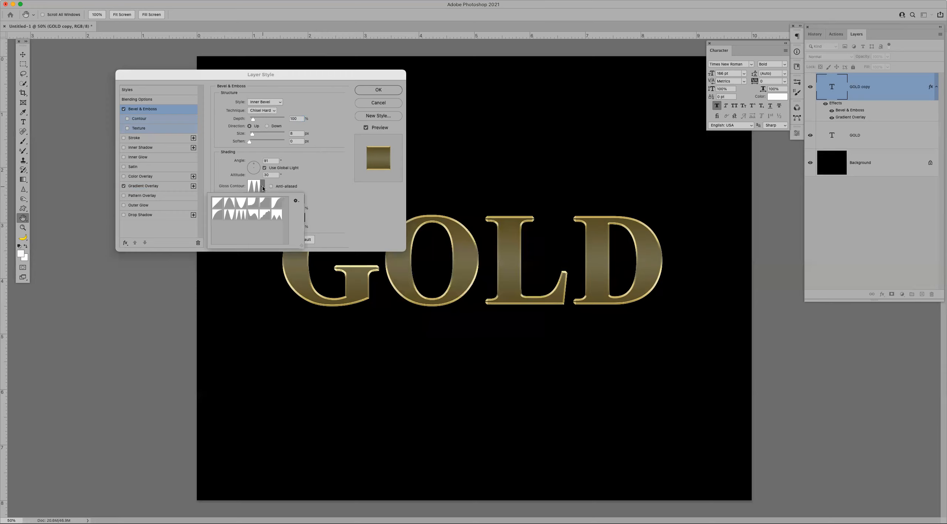
{"action": "double_click", "coordinate": [242, 217]}
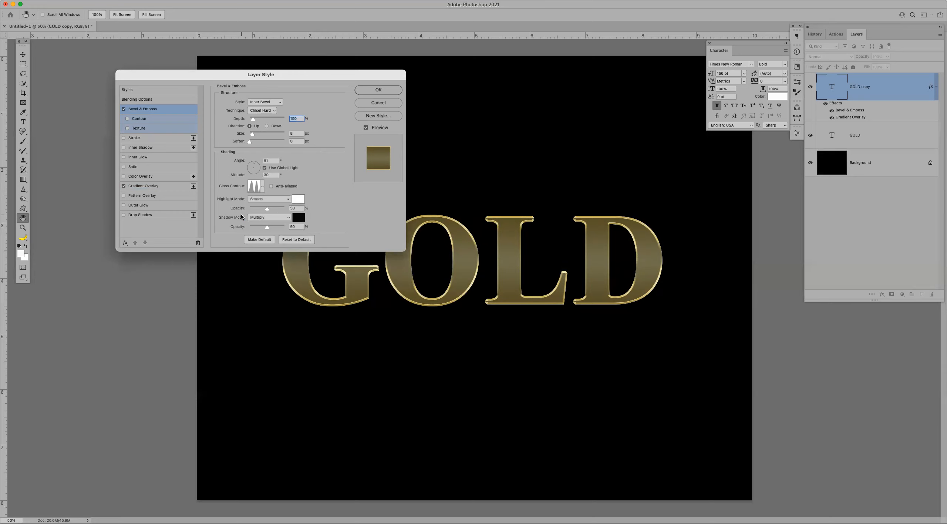
{"action": "left_click", "coordinate": [272, 188]}
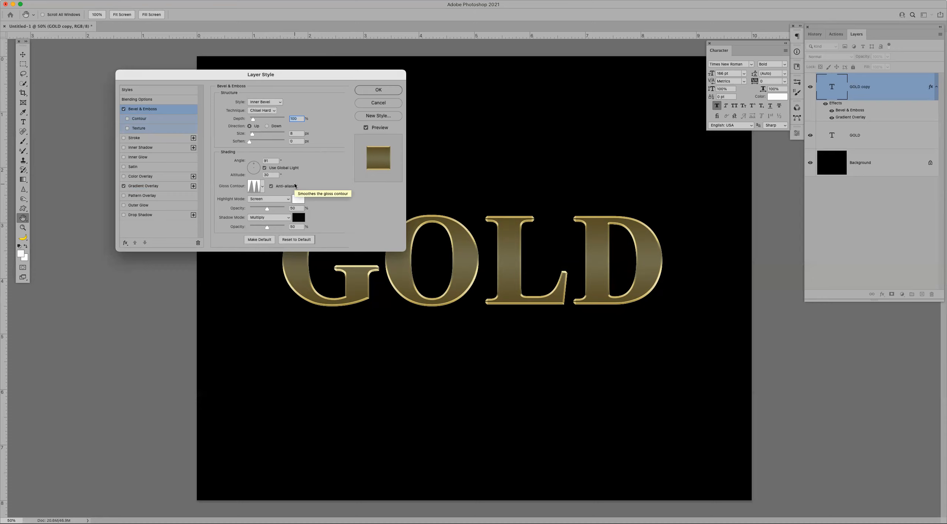
Set the bevel's shading angle to 120° and both its highlight and shadow opacity to 75%.
{"action": "left_click", "coordinate": [274, 161]}
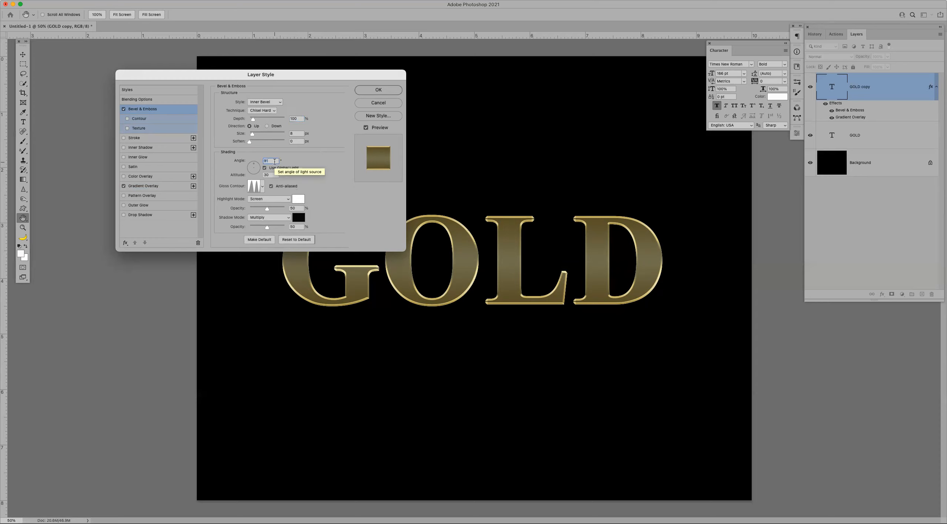
{"action": "type", "text": "120"}
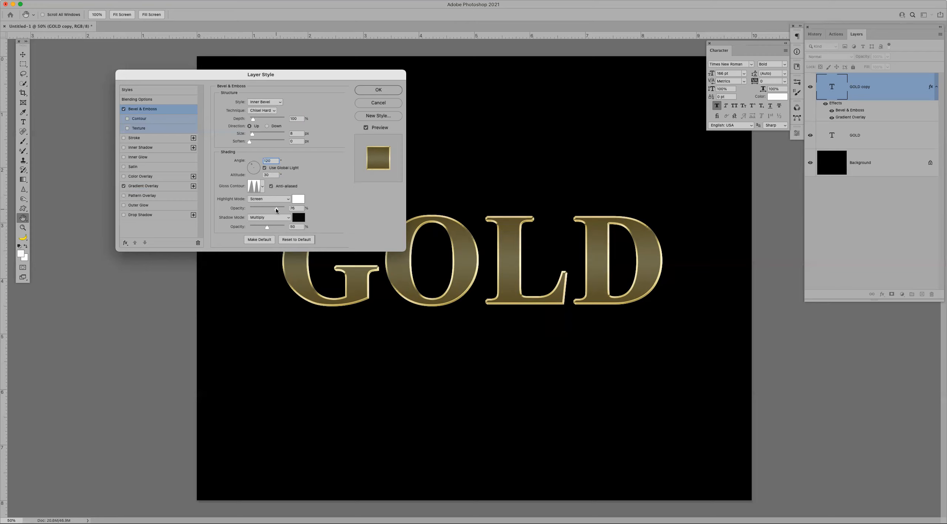
{"action": "left_click", "coordinate": [276, 209]}
{"action": "left_click_drag", "start_coordinate": [268, 227], "coordinate": [273, 228]}
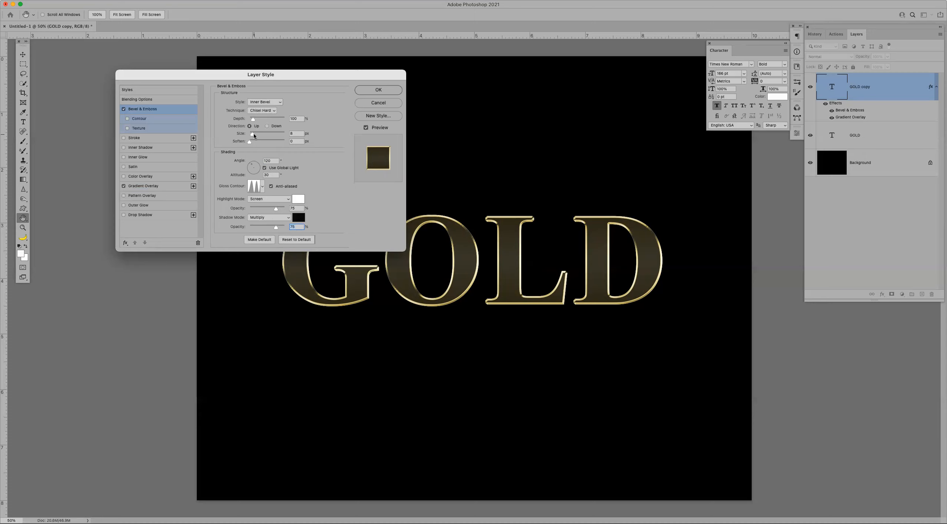
Increase the bevel's size to about 128 px so the chiseled edges meet, and set its depth to 170%.
{"action": "left_click_drag", "start_coordinate": [253, 136], "coordinate": [261, 136]}
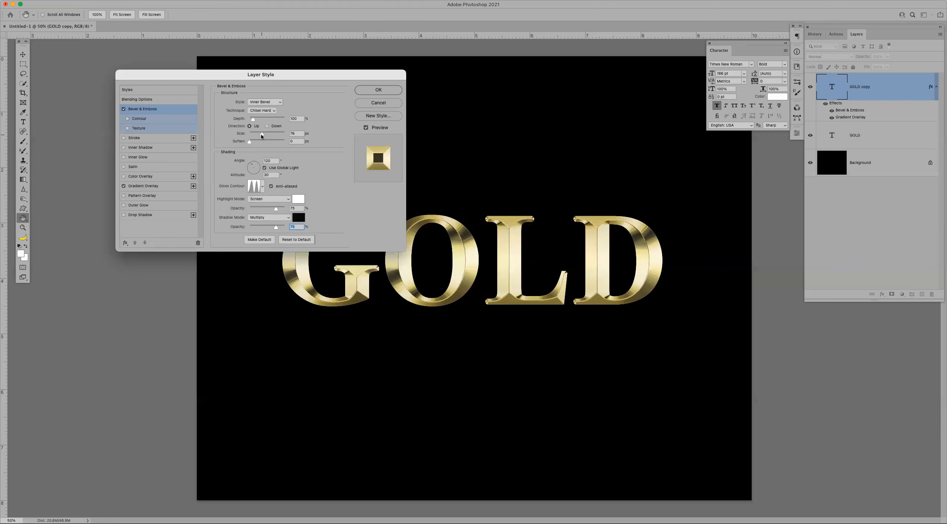
{"action": "left_click_drag", "start_coordinate": [259, 135], "coordinate": [268, 133]}
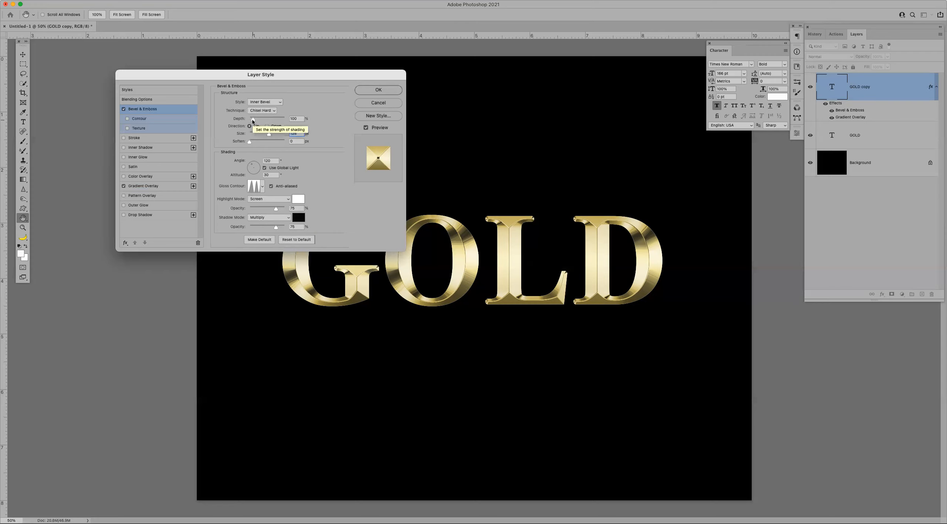
{"action": "left_click_drag", "start_coordinate": [251, 118], "coordinate": [256, 121]}
{"action": "type", "text": "170"}
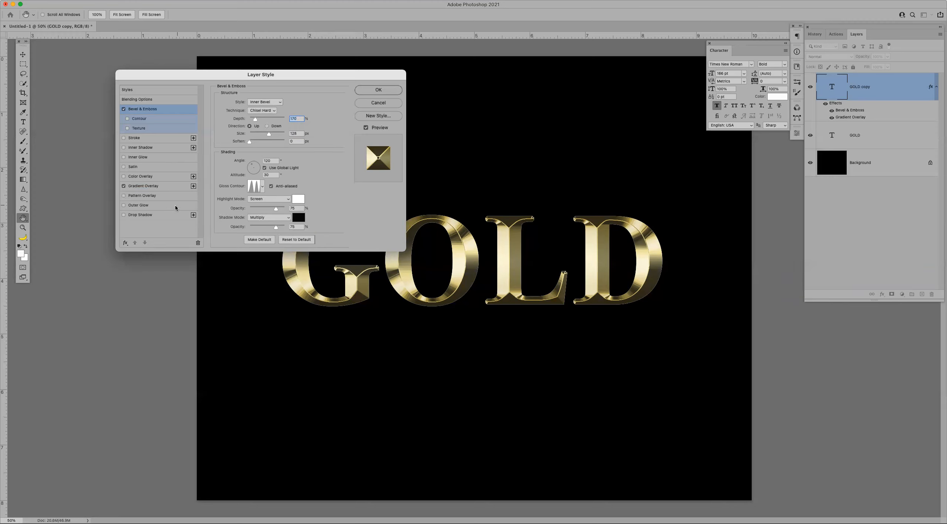
Add an Inner Glow to the GOLD copy layer, reset to default values, with blend mode Multiply and opacity 50%.
{"action": "left_click", "coordinate": [138, 157]}
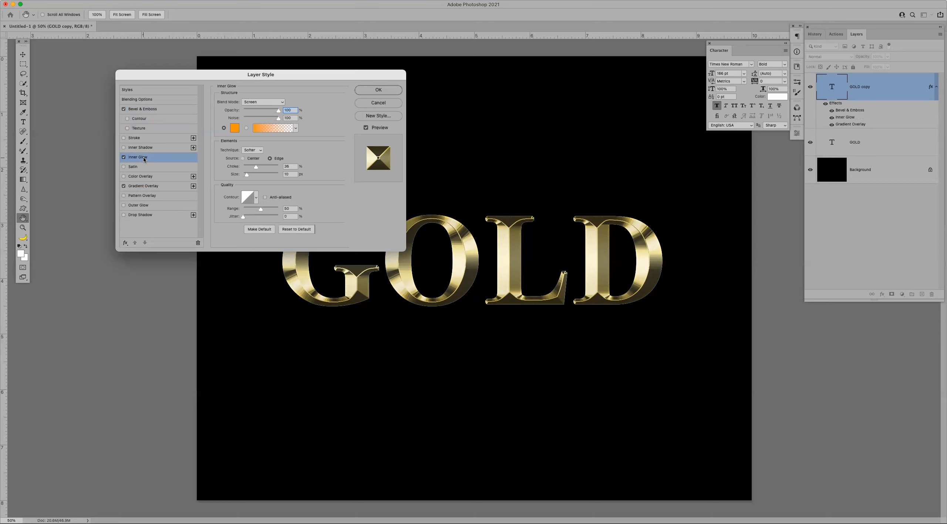
{"action": "left_click", "coordinate": [306, 229]}
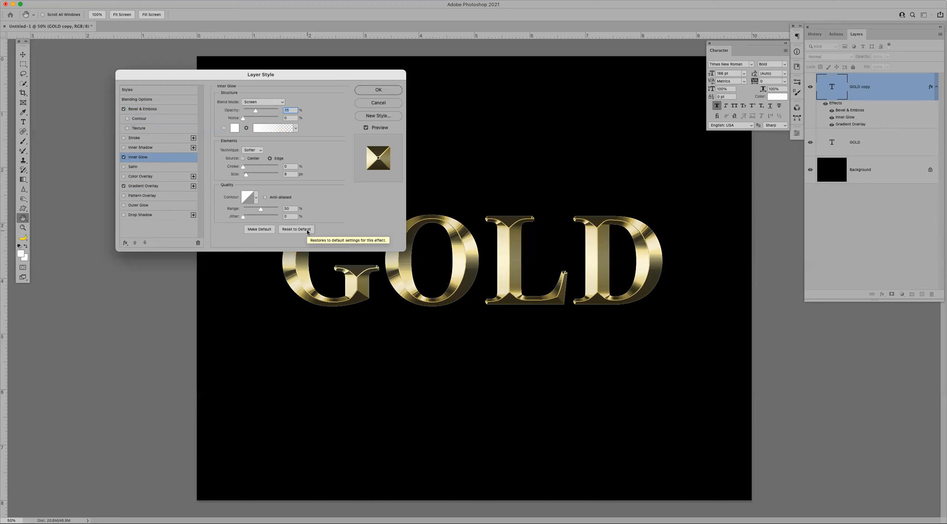
{"action": "left_click", "coordinate": [282, 101]}
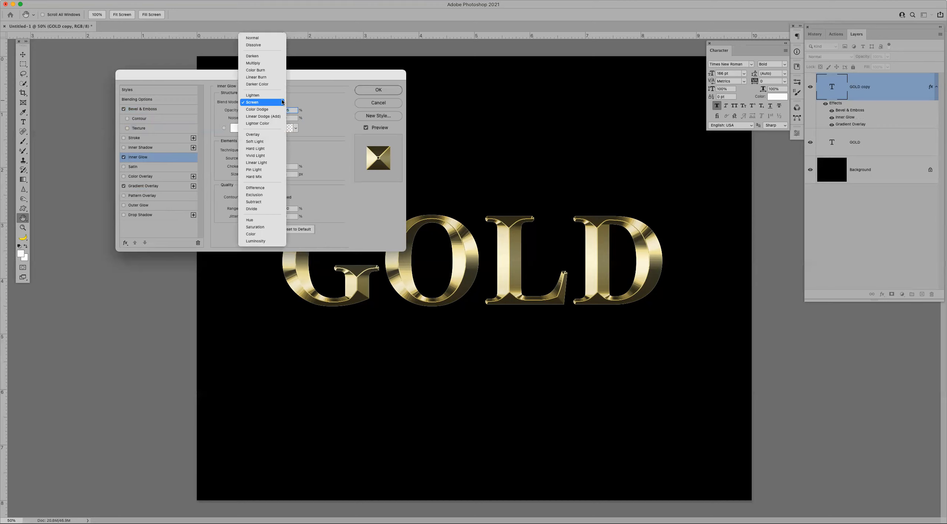
{"action": "left_click", "coordinate": [278, 64]}
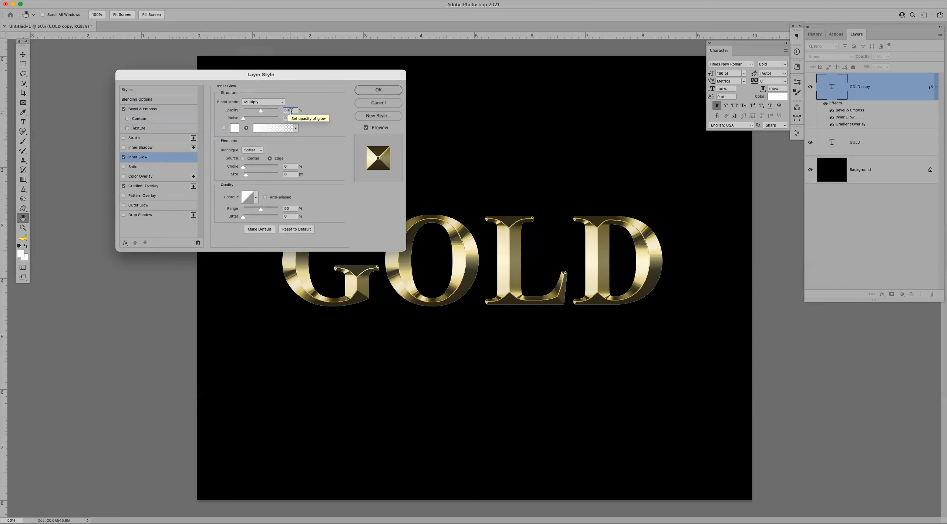
{"action": "type", "text": "5"}
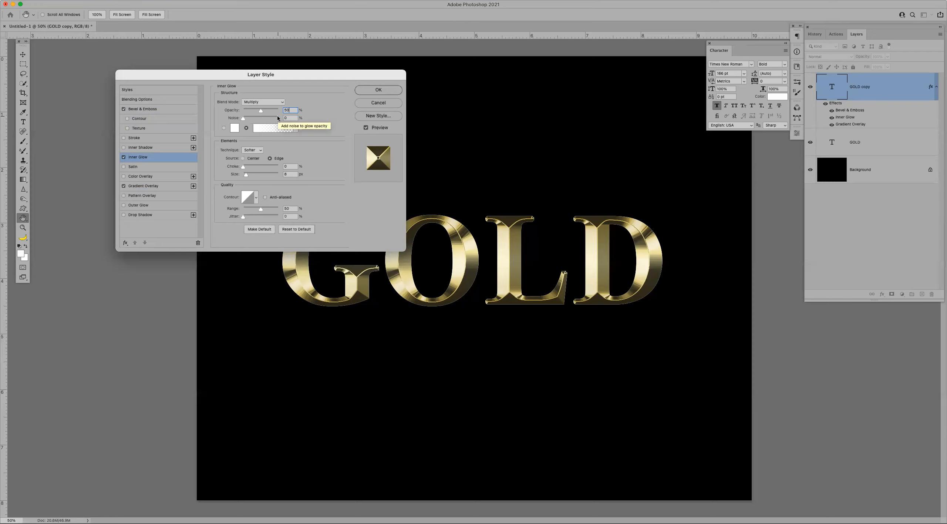
Set the inner glow color to orange, RGB 232, 128, 31.
{"action": "left_click", "coordinate": [235, 128]}
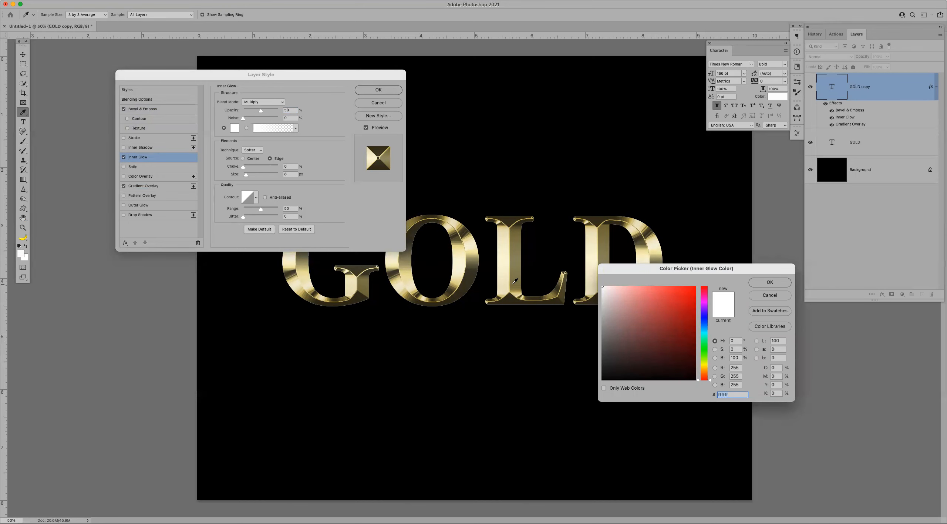
{"action": "left_click", "coordinate": [739, 367]}
{"action": "type", "text": "232"}
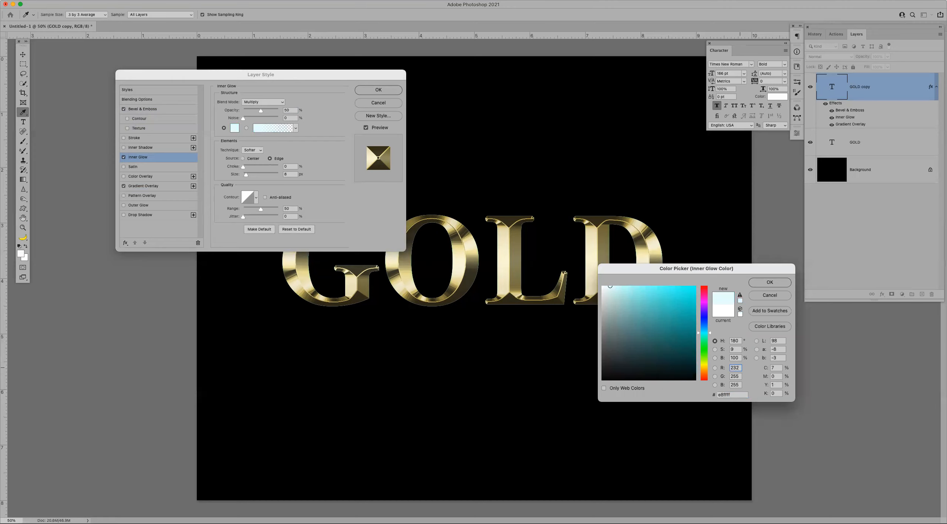
{"action": "key", "text": "Tab"}
{"action": "type", "text": "128"}
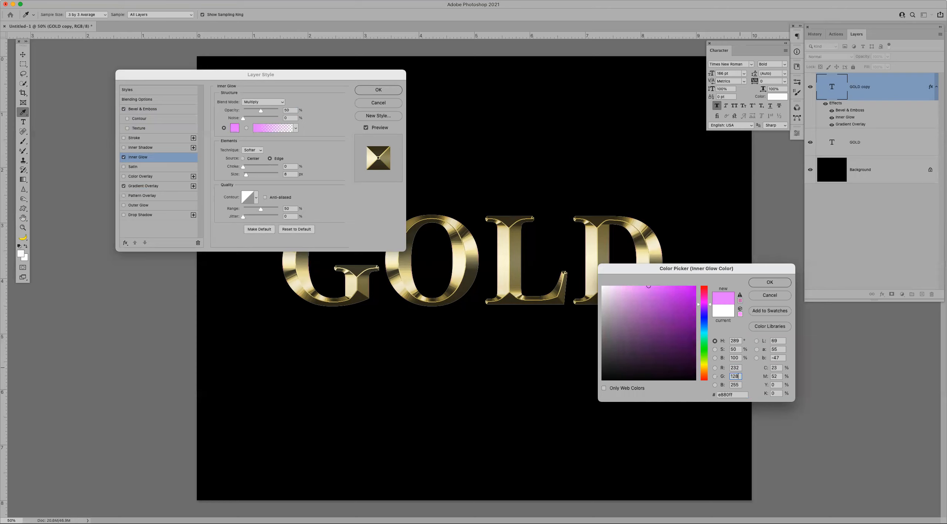
{"action": "key", "text": "Tab"}
{"action": "type", "text": "31"}
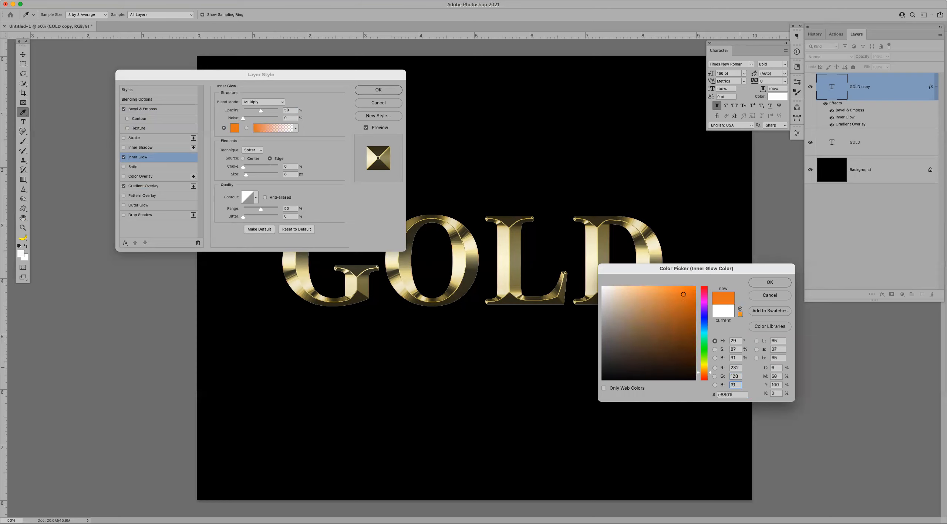
{"action": "key", "text": "Return"}
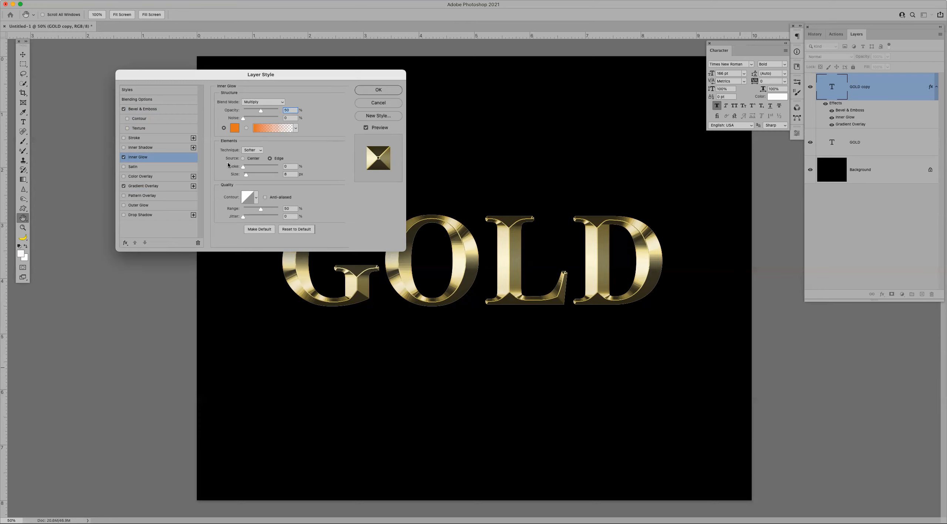
Try the inner glow at size 0, and raise its size to about 168 px.
{"action": "mouse_move", "coordinate": [247, 175]}
{"action": "left_mouse_down"}
{"action": "mouse_move", "coordinate": [266, 177]}
{"action": "mouse_move", "coordinate": [236, 171]}
{"action": "left_mouse_up"}
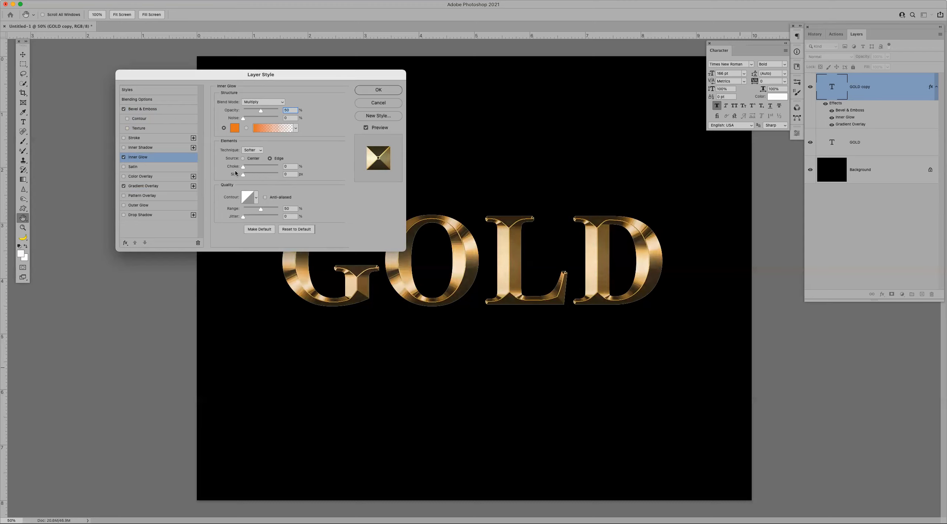
{"action": "left_click", "coordinate": [236, 176]}
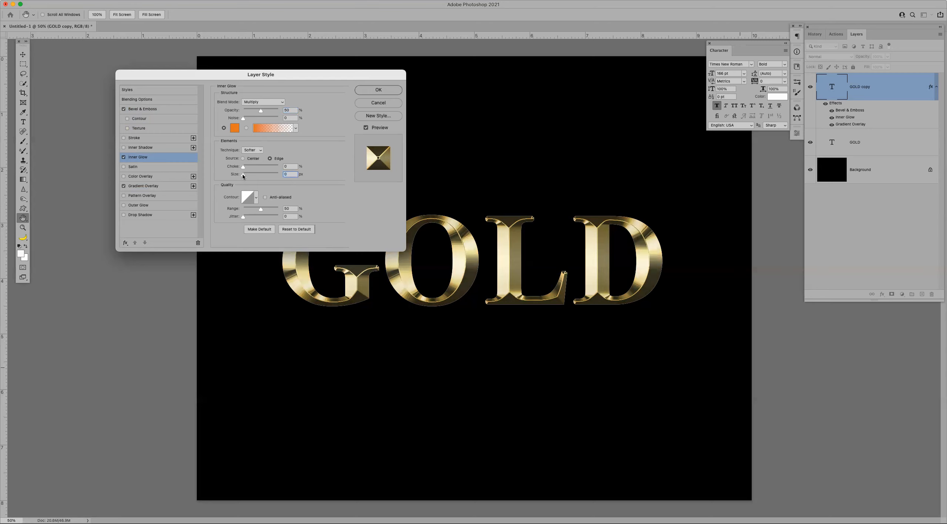
{"action": "left_click_drag", "start_coordinate": [243, 176], "coordinate": [269, 174]}
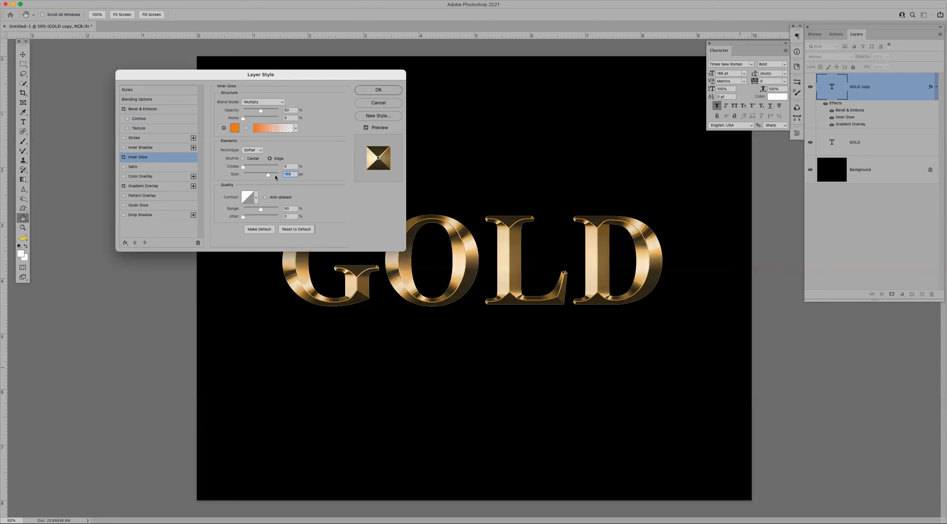
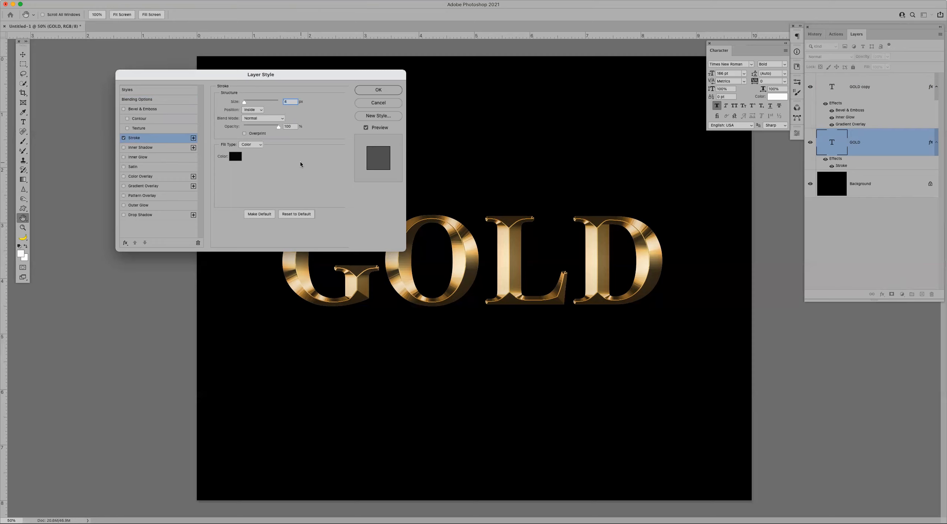
Change the GOLD layer's stroke fill type to Gradient and apply the last gold gradient preset.
{"action": "left_click", "coordinate": [236, 157]}
{"action": "left_click", "coordinate": [774, 295]}
{"action": "left_click", "coordinate": [252, 144]}
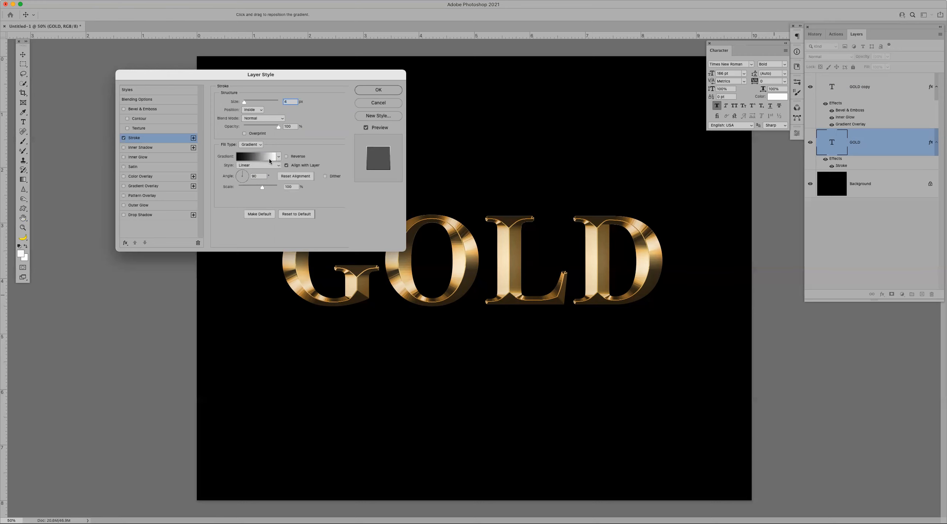
{"action": "left_click", "coordinate": [278, 157]}
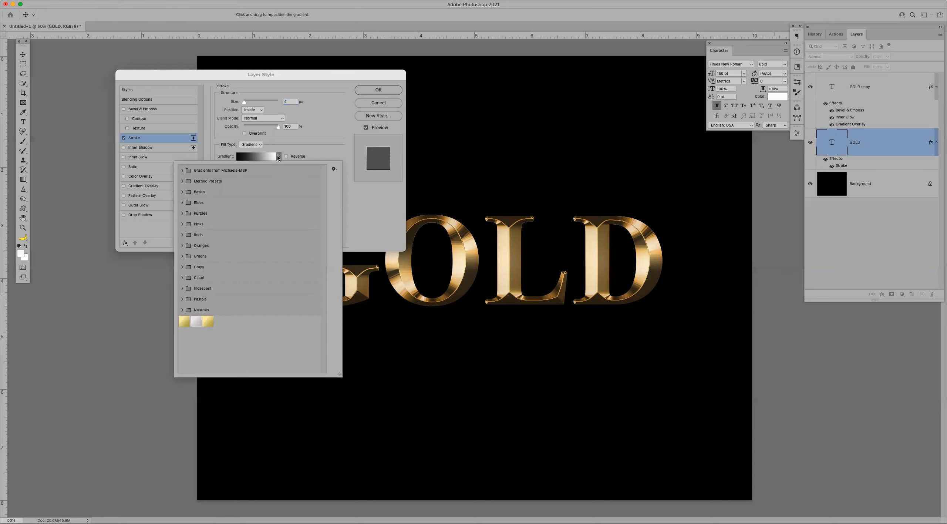
{"action": "left_click", "coordinate": [279, 157]}
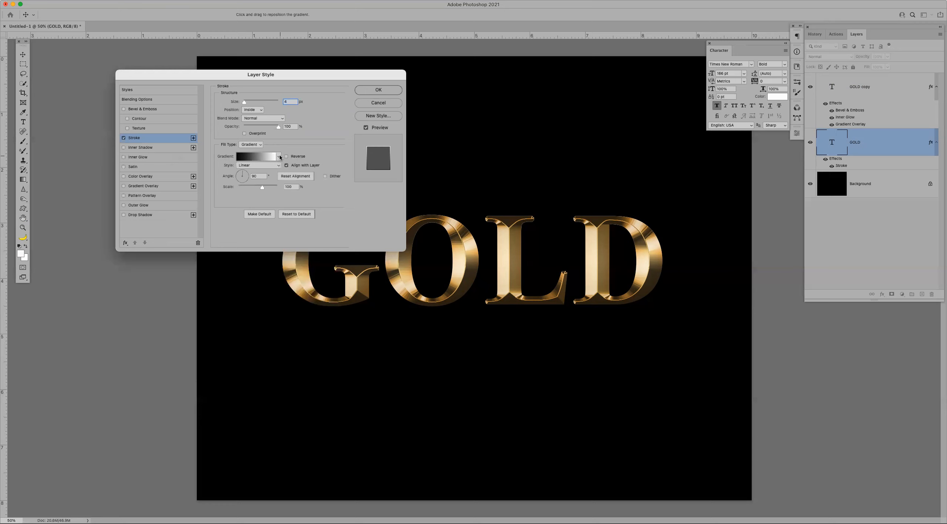
{"action": "left_click", "coordinate": [251, 157]}
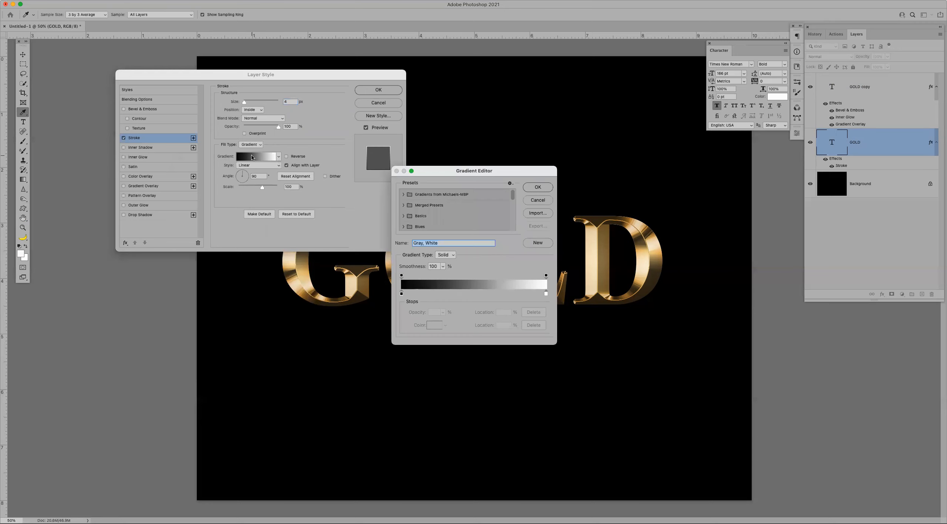
{"action": "left_click", "coordinate": [537, 200]}
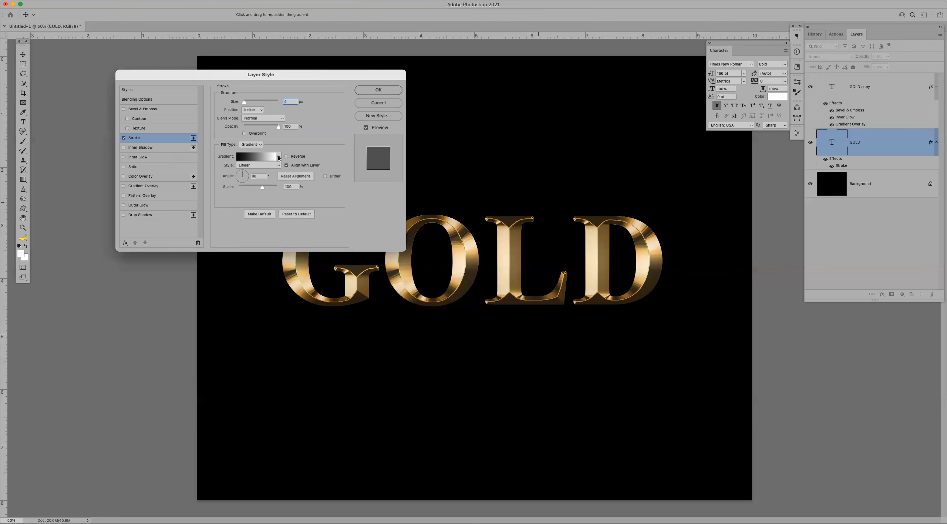
{"action": "left_click", "coordinate": [278, 156]}
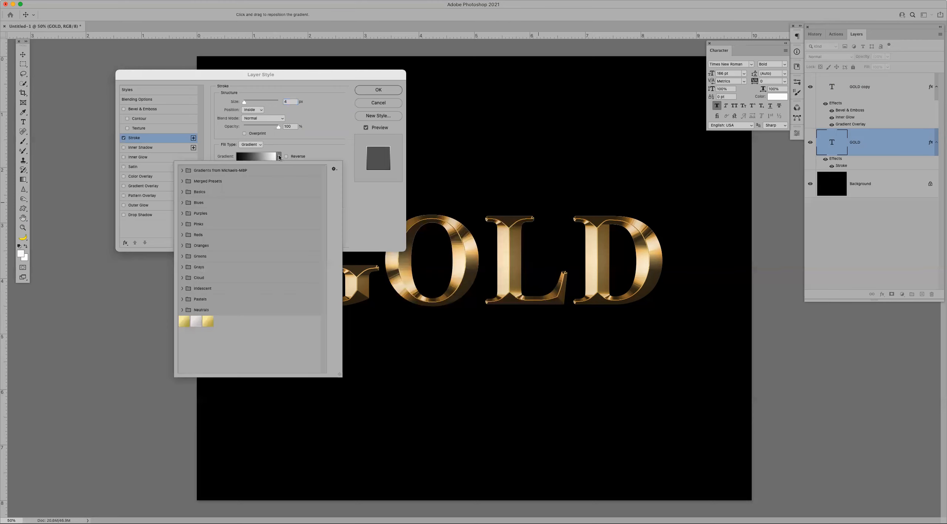
{"action": "double_click", "coordinate": [210, 325]}
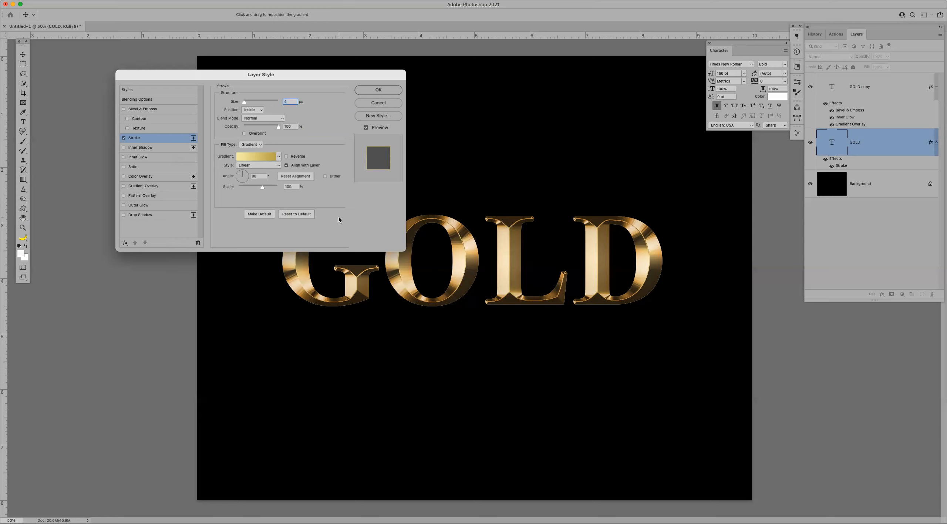
Set the stroke's gradient style to Reflected and its position to Outside, and increase its size by a few pixels.
{"action": "left_click", "coordinate": [261, 146]}
{"action": "left_click", "coordinate": [276, 165]}
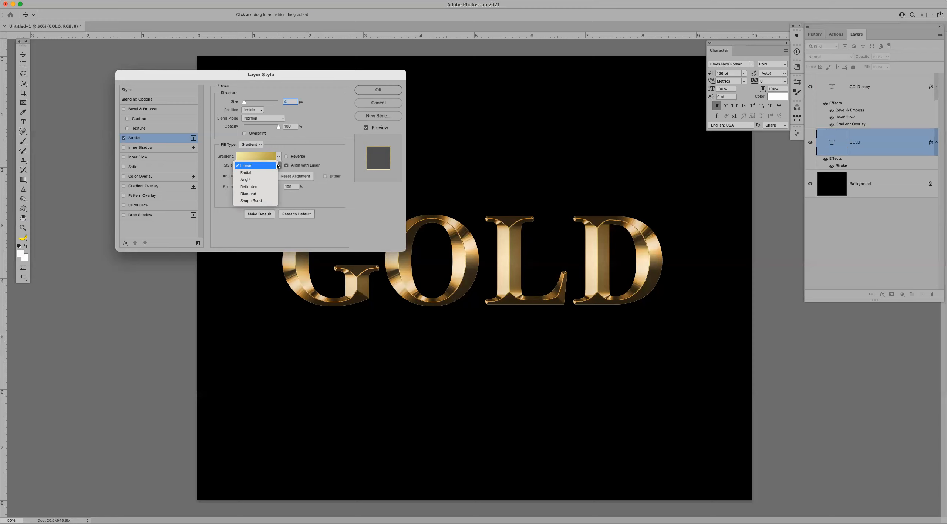
{"action": "left_click", "coordinate": [269, 186]}
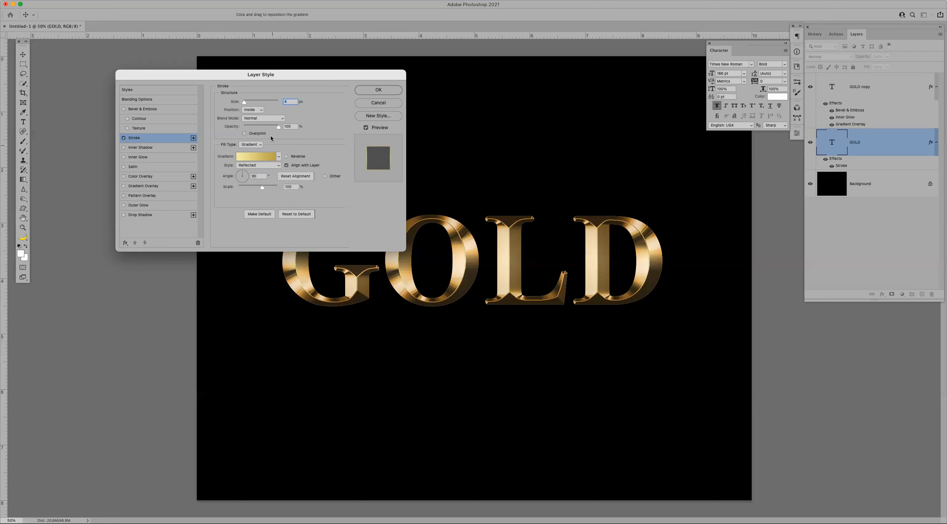
{"action": "left_click", "coordinate": [262, 109]}
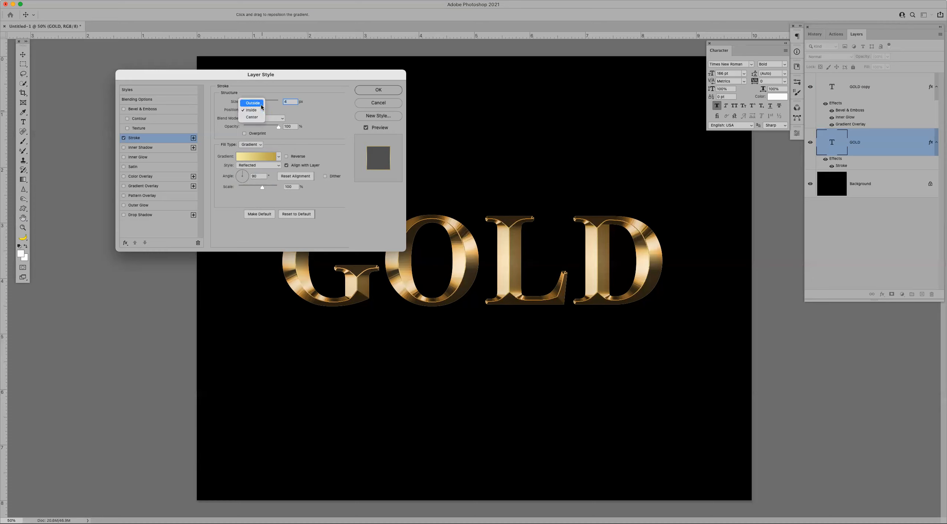
{"action": "left_click", "coordinate": [261, 105]}
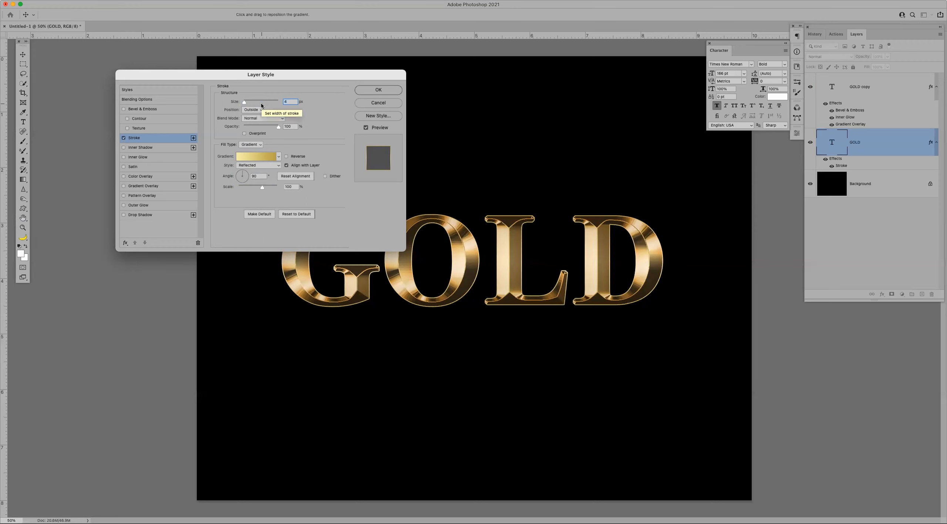
{"action": "key", "text": "Up"}
{"action": "key", "text": "Up"}
{"action": "key", "text": "Up"}
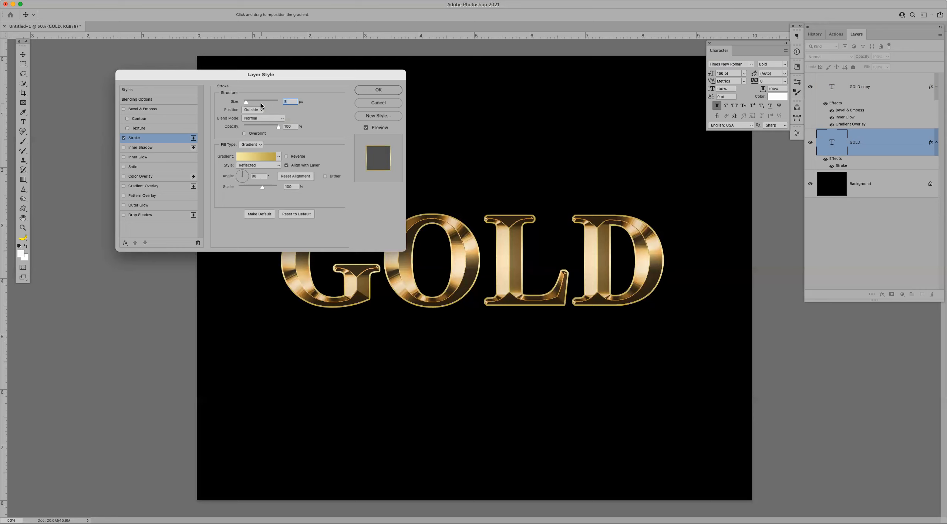
Add Bevel & Emboss to the GOLD layer, reset it to default values, and set its style to Stroke Emboss.
{"action": "left_click", "coordinate": [156, 110]}
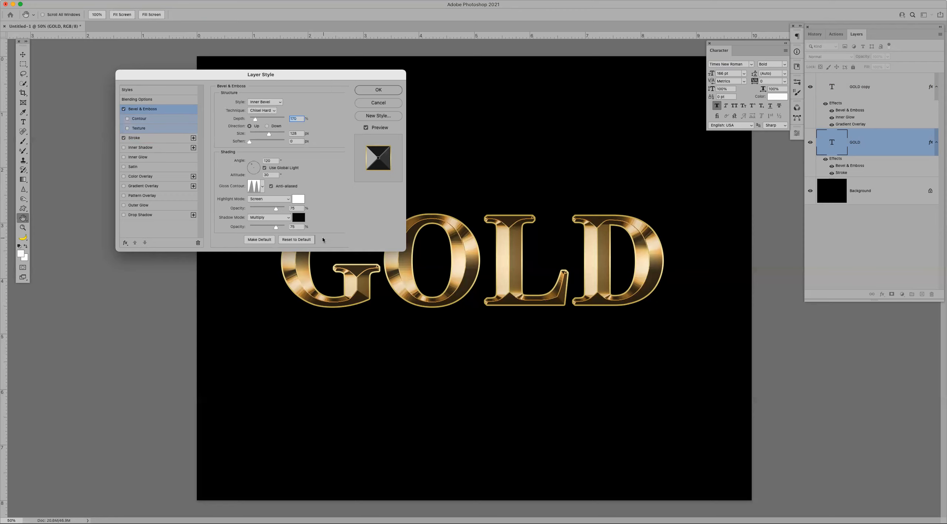
{"action": "left_click", "coordinate": [298, 240]}
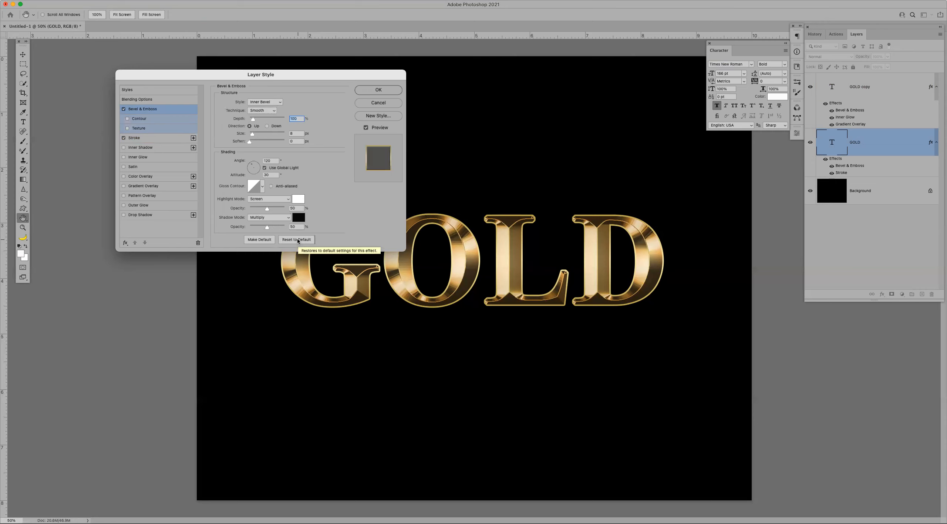
{"action": "left_click", "coordinate": [277, 101]}
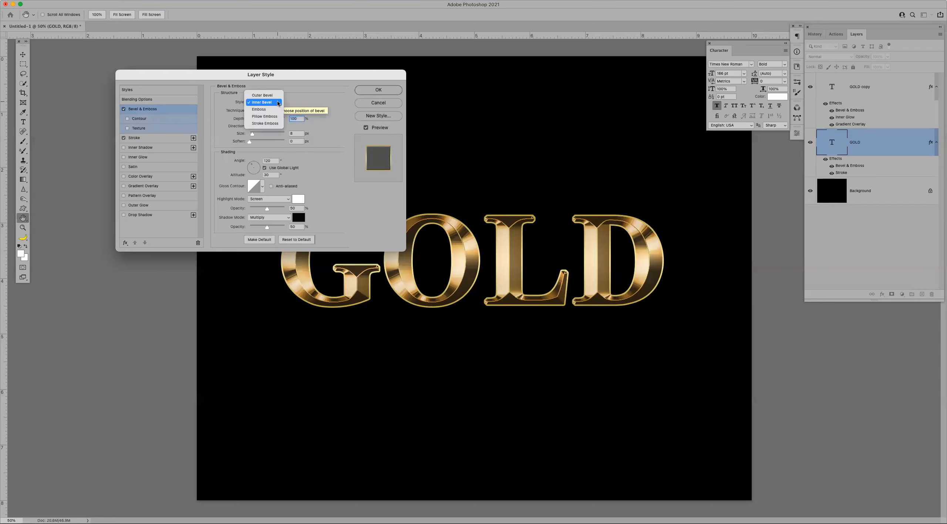
{"action": "left_click", "coordinate": [274, 123]}
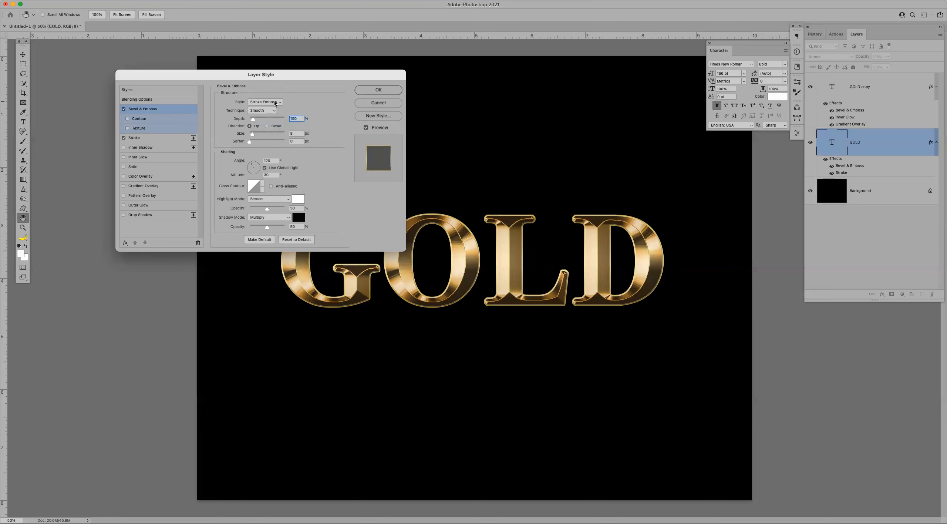
Set the stroke emboss to the Chisel Hard technique with depth 170% and the Ring - Double gloss contour.
{"action": "left_click", "coordinate": [275, 111]}
{"action": "left_click_drag", "start_coordinate": [256, 121], "coordinate": [254, 122]}
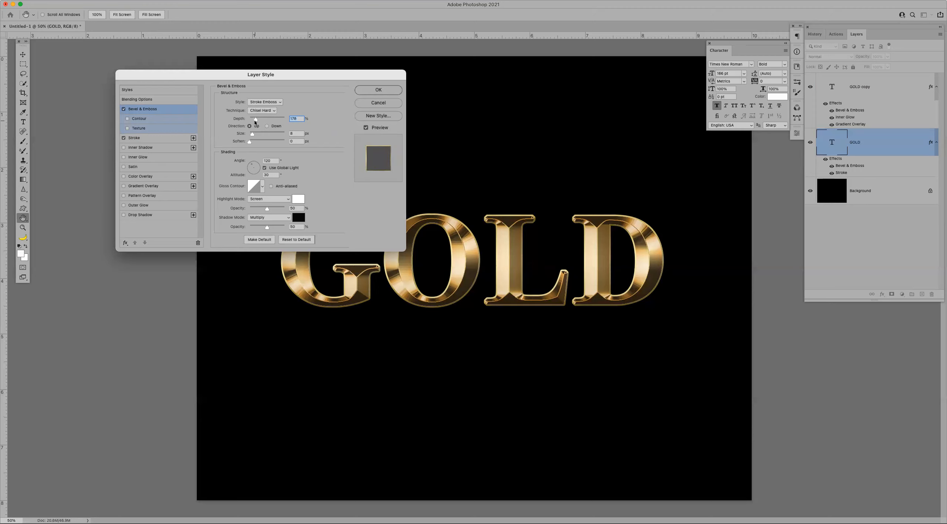
{"action": "type", "text": "170"}
{"action": "left_click", "coordinate": [262, 186]}
{"action": "left_click", "coordinate": [242, 212]}
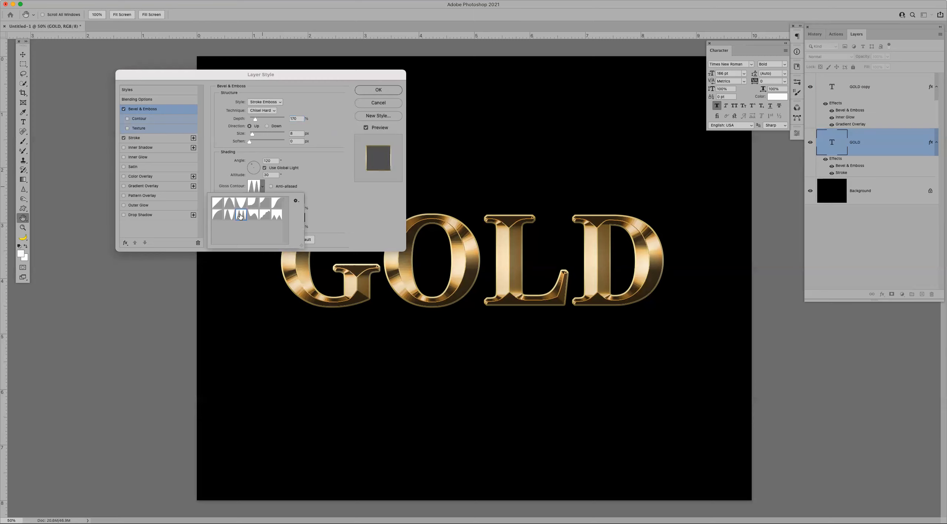
{"action": "left_click", "coordinate": [333, 194]}
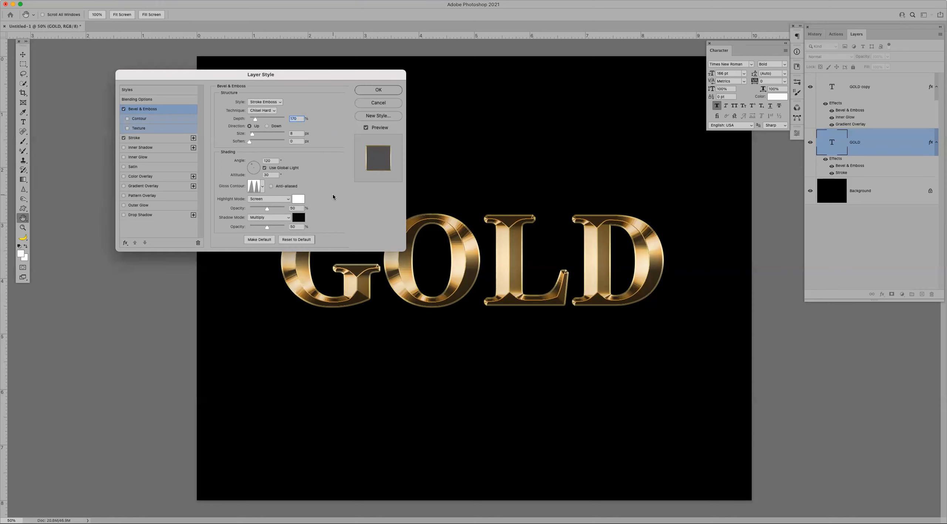
Turn on anti-aliasing for the gloss contour and set both the highlight and shadow opacity to 75%.
{"action": "left_click", "coordinate": [297, 208]}
{"action": "type", "text": "75"}
{"action": "key", "text": "Tab"}
{"action": "type", "text": "75"}
{"action": "key", "text": "Tab"}
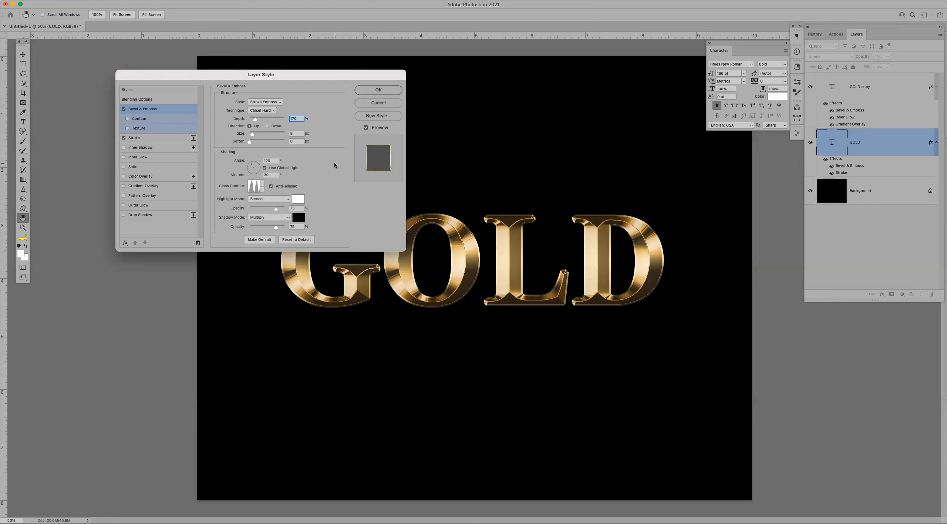
Add an Outer Glow to the GOLD layer, reset to default values, with orange color RGB 232, 128, 31 and opacity 40%.
{"action": "left_click", "coordinate": [152, 205]}
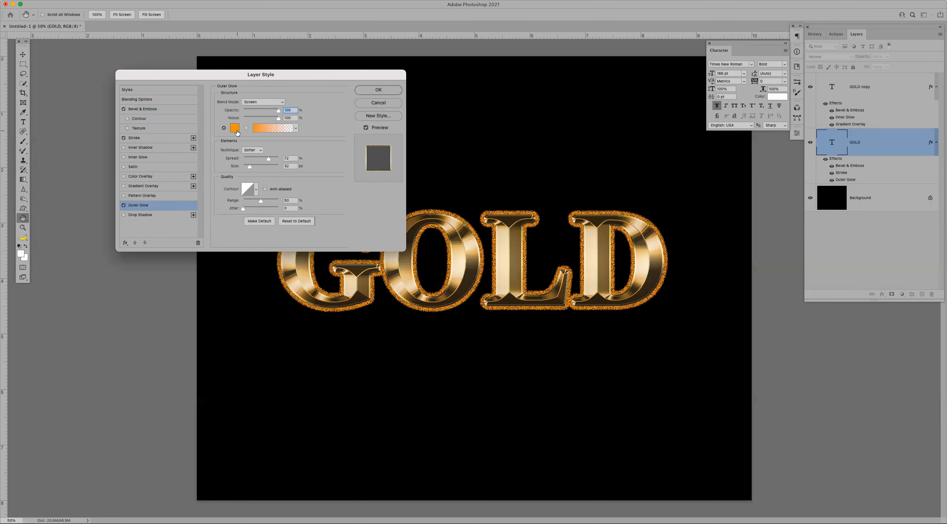
{"action": "left_click", "coordinate": [302, 221]}
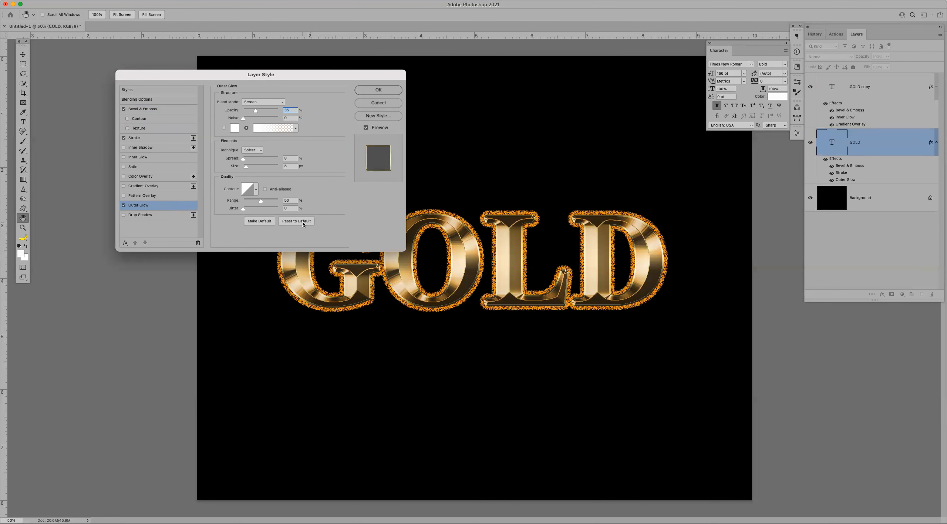
{"action": "left_click", "coordinate": [235, 127]}
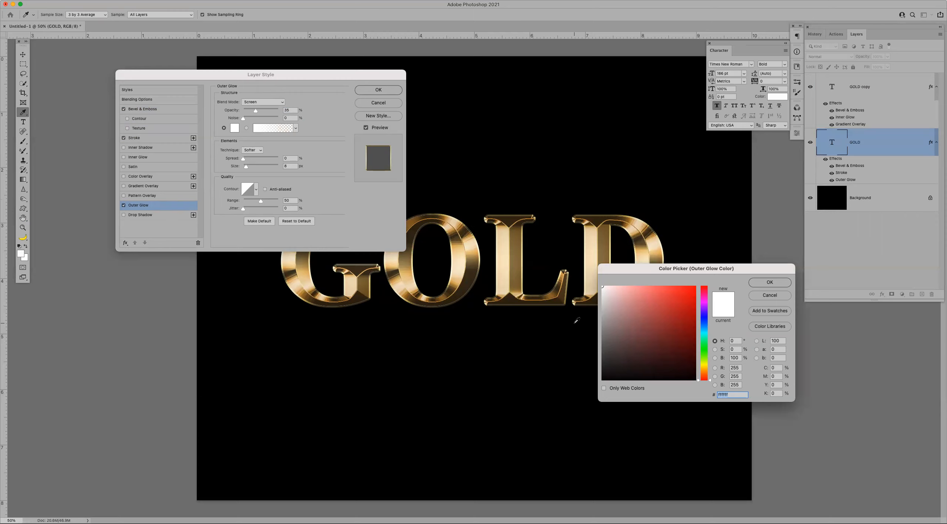
{"action": "double_click", "coordinate": [739, 368]}
{"action": "type", "text": "232"}
{"action": "key", "text": "Tab"}
{"action": "type", "text": "128"}
{"action": "key", "text": "Tab"}
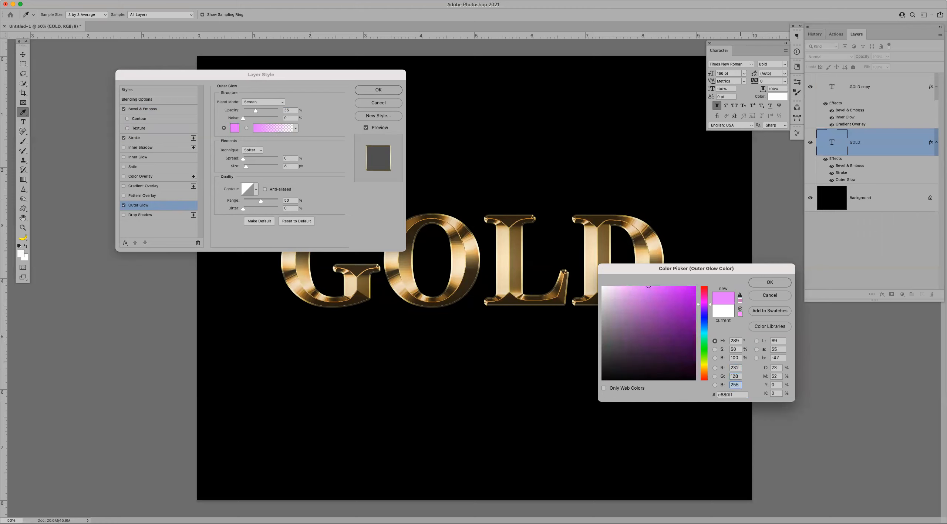
{"action": "type", "text": "31"}
{"action": "key", "text": "Return"}
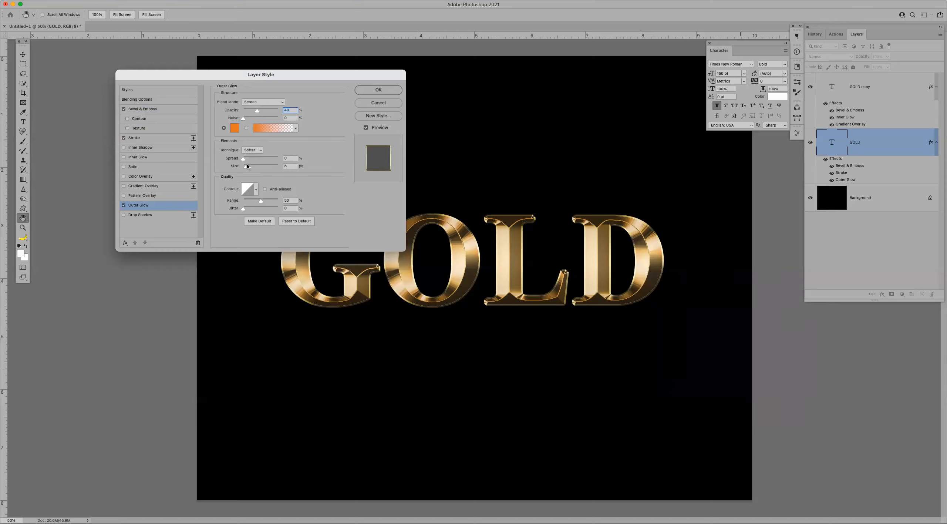
Raise the outer glow's size to about 210 px and apply the GOLD layer's styles.
{"action": "left_click_drag", "start_coordinate": [250, 167], "coordinate": [279, 166]}
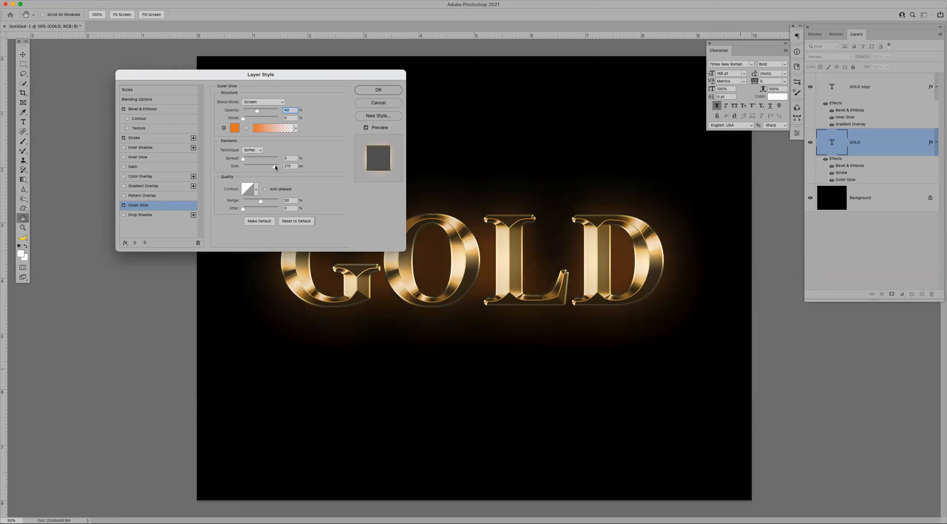
{"action": "left_click_drag", "start_coordinate": [275, 166], "coordinate": [274, 166]}
{"action": "left_click", "coordinate": [381, 91]}
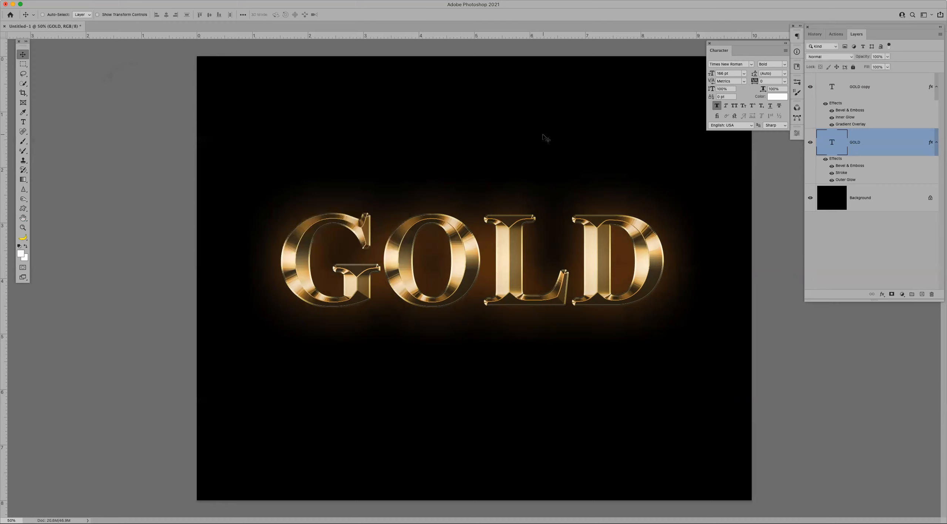
Create a new layer named Sparkle above the GOLD copy layer.
{"action": "left_click", "coordinate": [881, 86]}
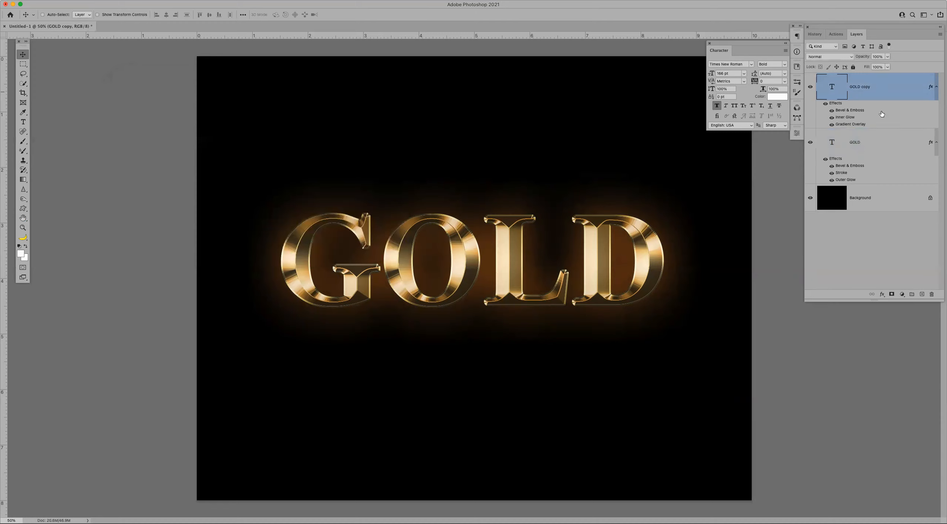
{"action": "left_click", "coordinate": [922, 295], "text": "alt"}
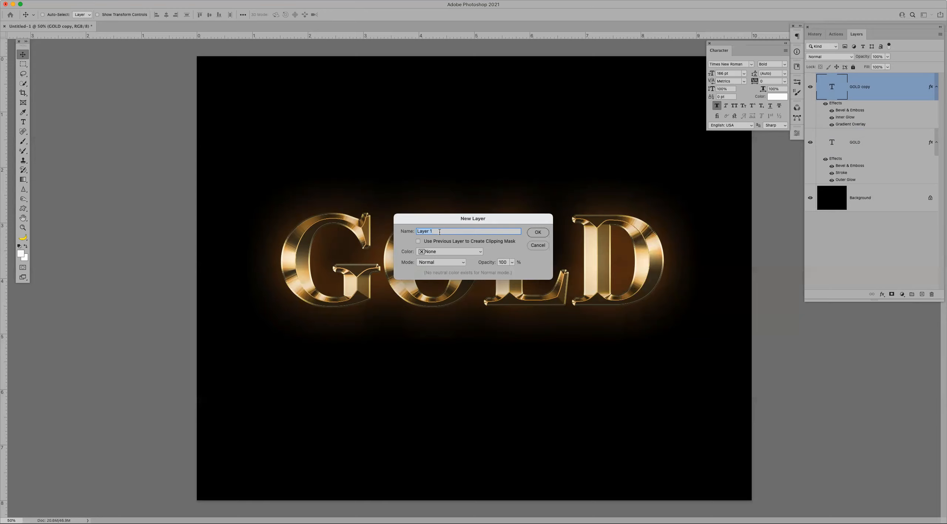
{"action": "type", "text": "Sparkle"}
{"action": "key", "text": "Return"}
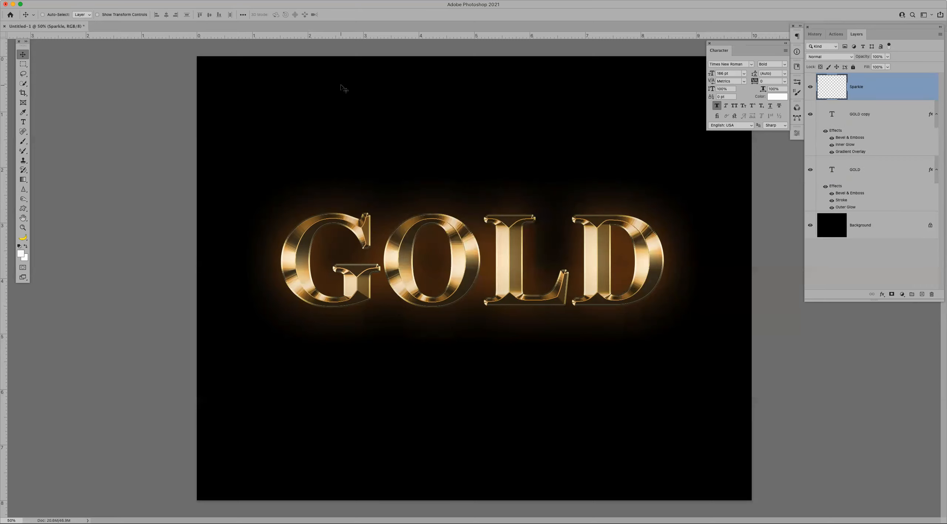
Switch to the Brush tool, search the brush presets for Crosshatch, and choose the Crosshatch 4 brush.
{"action": "key", "text": "b"}
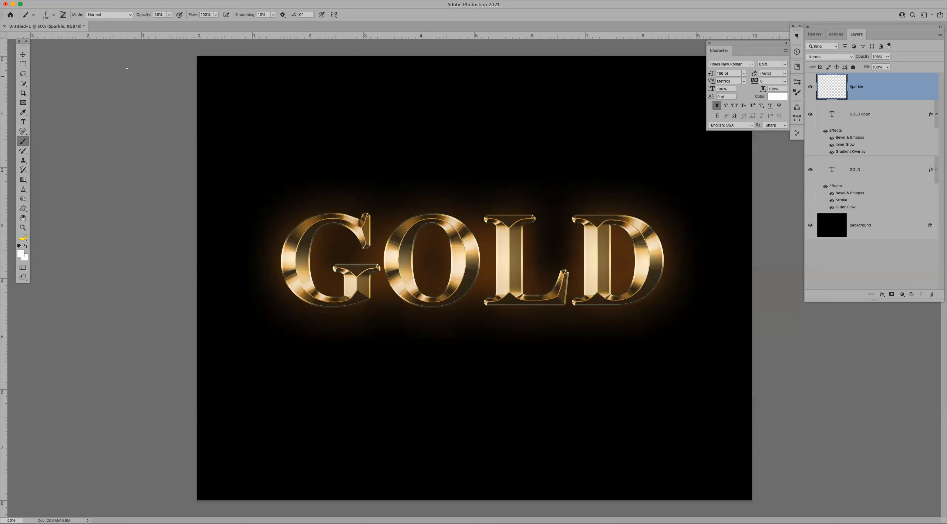
{"action": "left_click", "coordinate": [45, 15]}
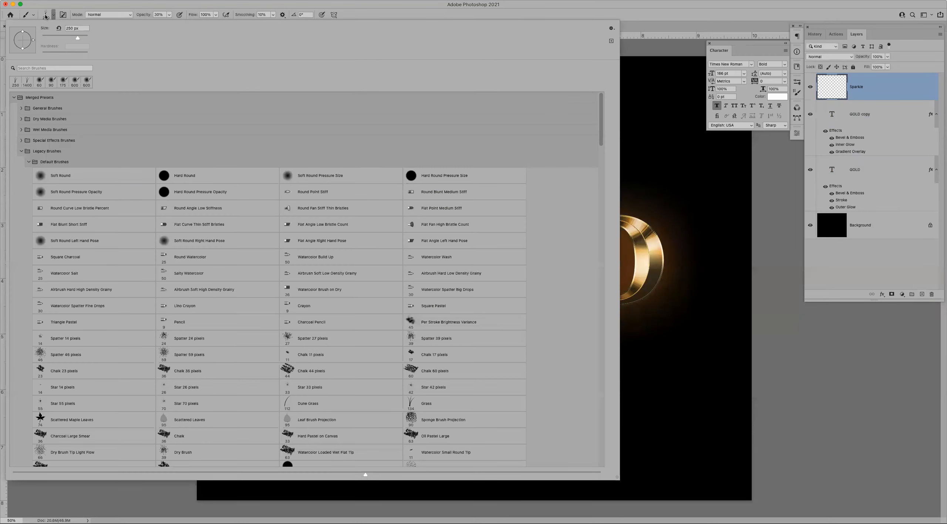
{"action": "scroll", "coordinate": [365, 199], "scroll_direction": "down", "scroll_amount": 5}
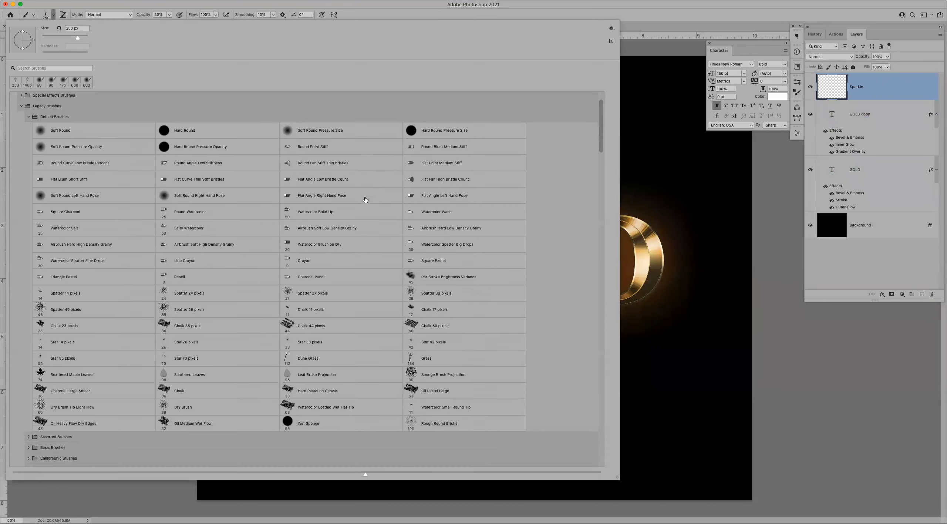
{"action": "scroll", "coordinate": [365, 200], "scroll_direction": "down", "scroll_amount": 1}
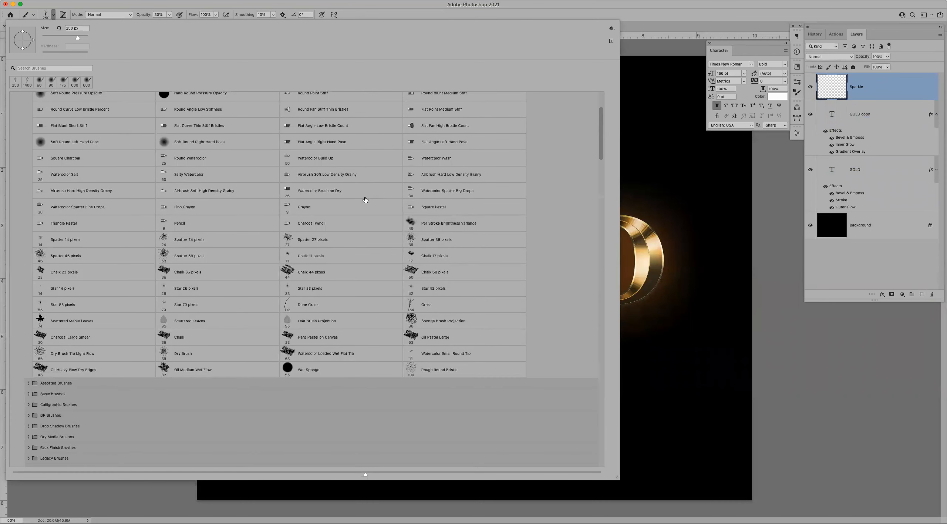
{"action": "scroll", "coordinate": [365, 200], "scroll_direction": "down", "scroll_amount": 1}
{"action": "scroll", "coordinate": [365, 200], "scroll_direction": "up", "scroll_amount": 7}
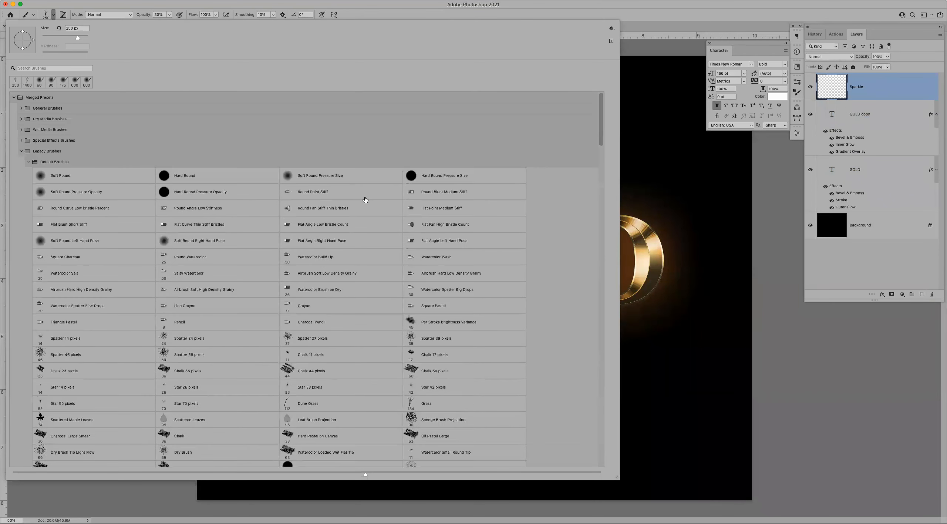
{"action": "left_click", "coordinate": [28, 162]}
{"action": "left_click", "coordinate": [43, 68]}
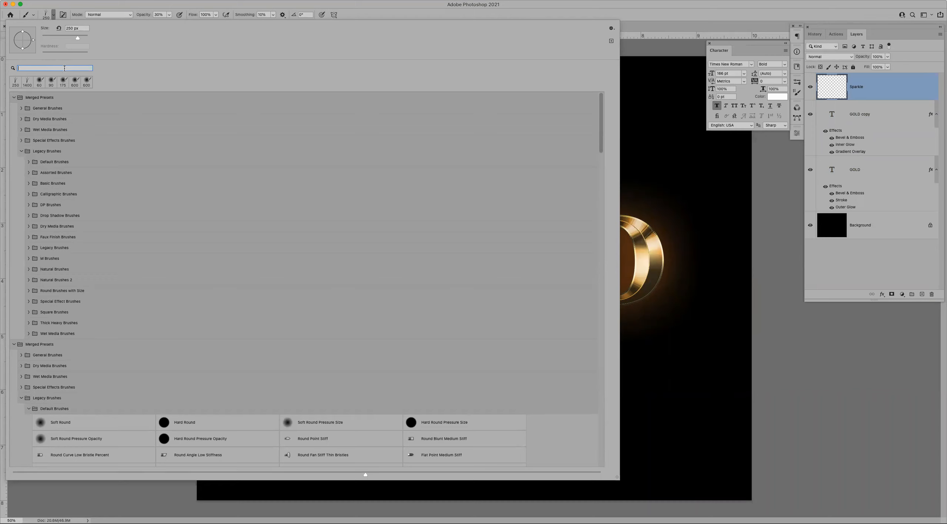
{"action": "type", "text": "Crosshatch"}
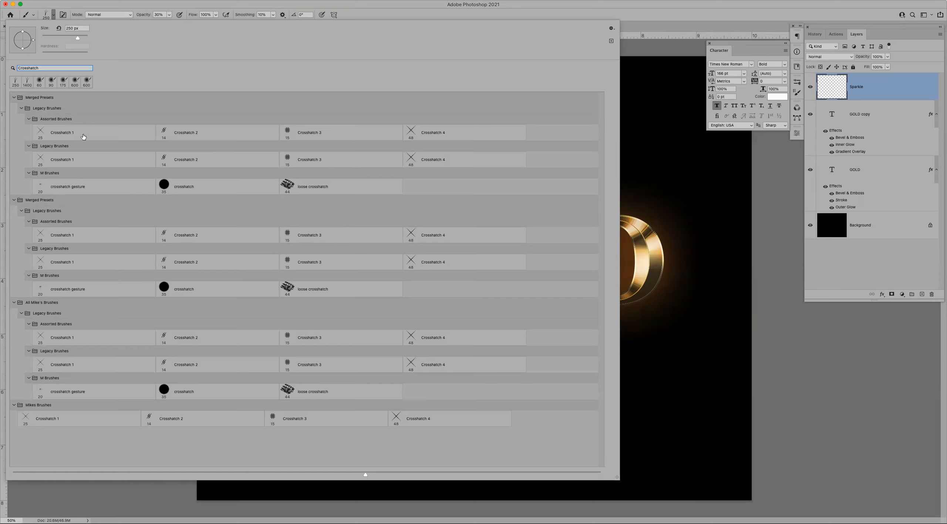
{"action": "double_click", "coordinate": [427, 237]}
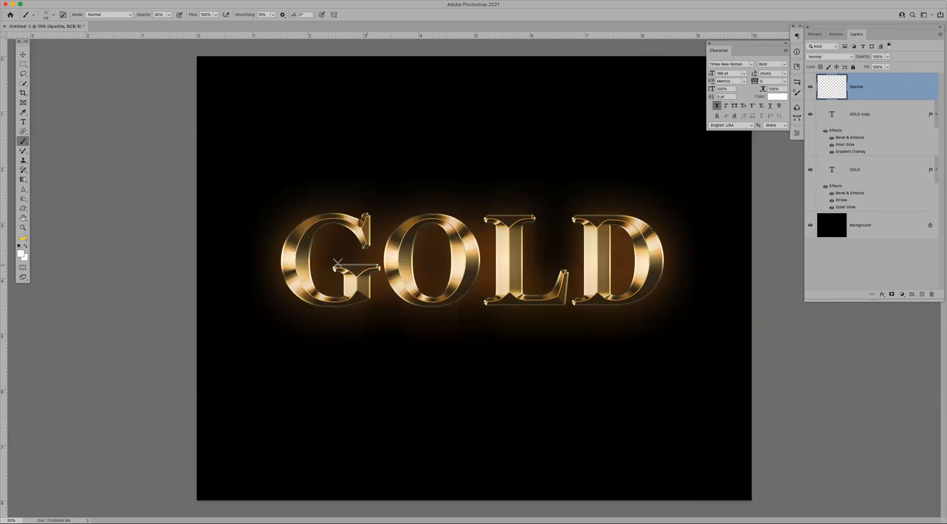
Sample a pale gold color from the G, enlarge the brush, and stamp a sparkle on the tip of the G's crossbar.
{"action": "left_click", "coordinate": [356, 284], "text": "alt"}
{"action": "key", "text": "bracketright"}
{"action": "key", "text": "bracketright"}
{"action": "key", "text": "bracketright"}
{"action": "key", "text": "bracketright"}
{"action": "key", "text": "bracketright"}
{"action": "left_click", "coordinate": [332, 263]}
Enlarge the brush to 175 px and stamp a bigger sparkle on the upper-left corner of the L.
{"action": "key", "text": "bracketright"}
{"action": "key", "text": "bracketright"}
{"action": "key", "text": "bracketright"}
{"action": "key", "text": "bracketright"}
{"action": "left_click", "coordinate": [484, 216]}
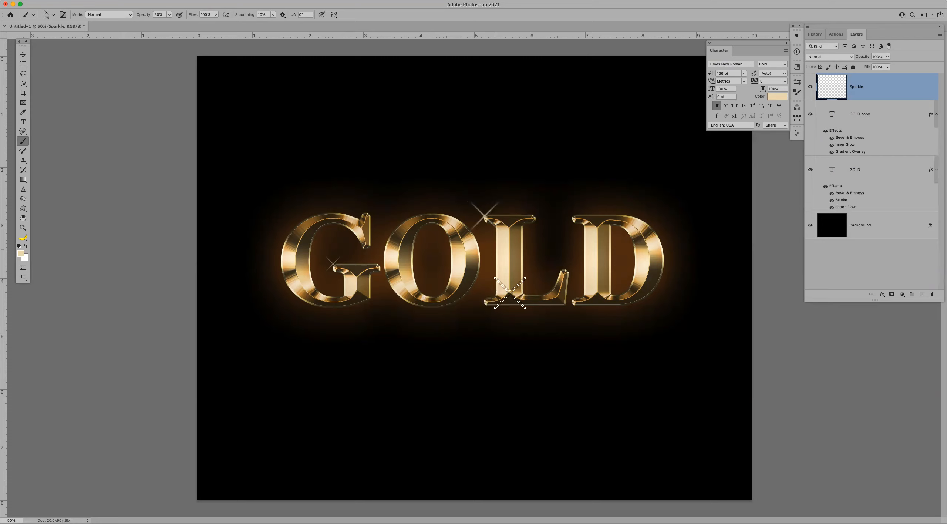
Stamp a smaller sparkle on the tip of the L's foot and a 125 px one on the lower part of the D.
{"action": "key", "text": "bracketleft"}
{"action": "key", "text": "bracketleft"}
{"action": "key", "text": "bracketleft"}
{"action": "key", "text": "bracketleft"}
{"action": "left_click", "coordinate": [559, 270]}
{"action": "key", "text": "bracketright"}
{"action": "key", "text": "bracketright"}
{"action": "left_click", "coordinate": [612, 295]}
Lower the Sparkle layer's opacity to about 83%.
{"action": "left_click_drag", "start_coordinate": [866, 57], "coordinate": [861, 60]}
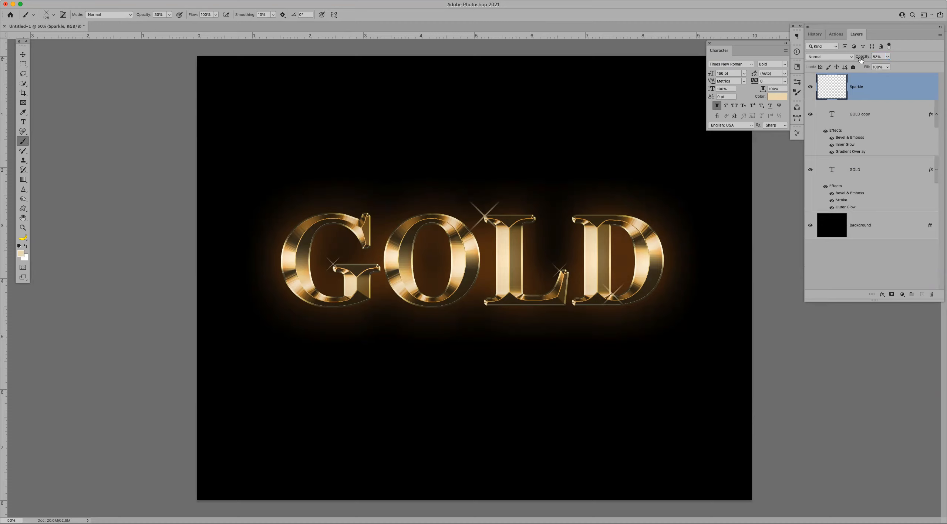